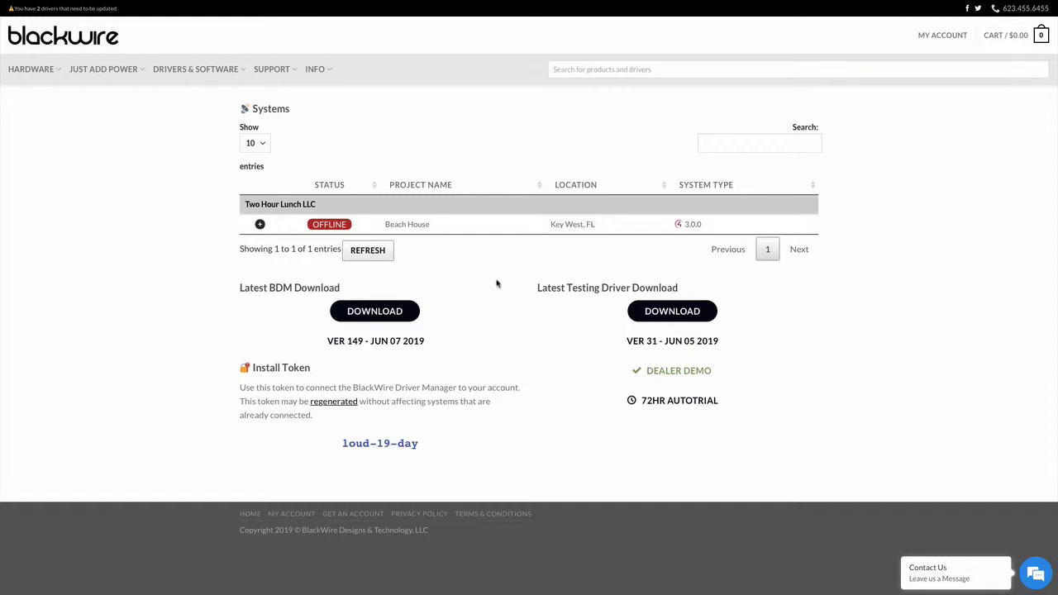
Step: Expand the Beach House system's details, showing BDM version 127, and highlight its Last Seen time
left_click(261, 225)
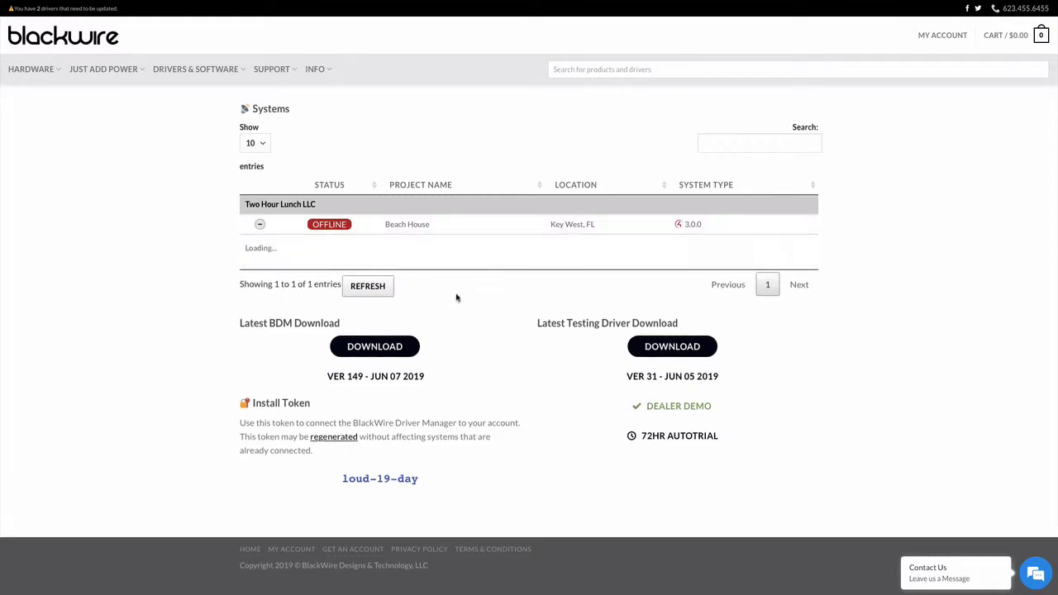
left_click_drag(278, 253, 323, 249)
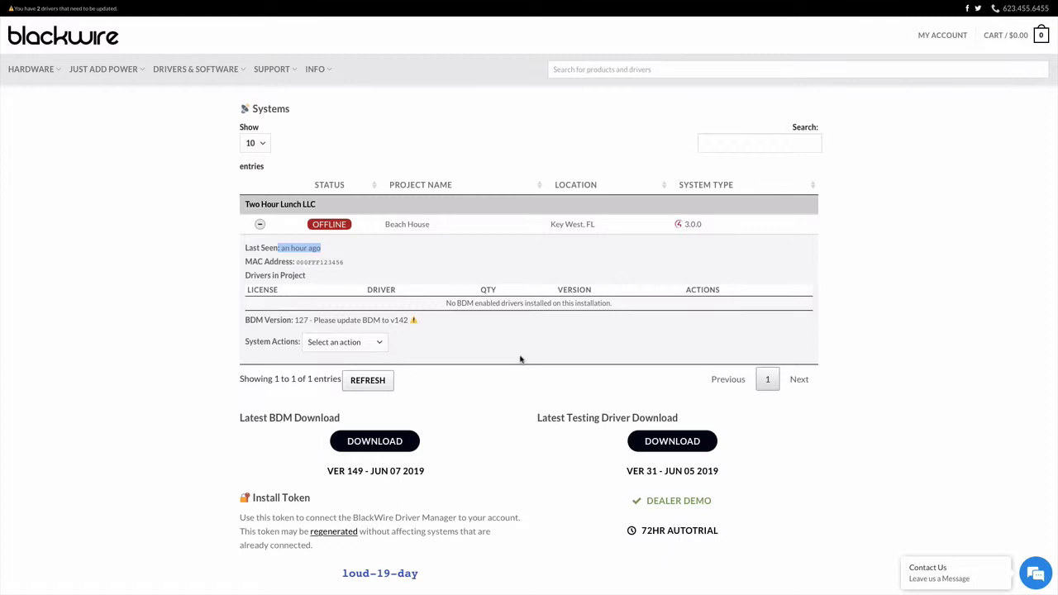
Step: Scroll the BlackWire Driver Manager ver 149 product page down and back up
scroll(954, 331, "down", 1)
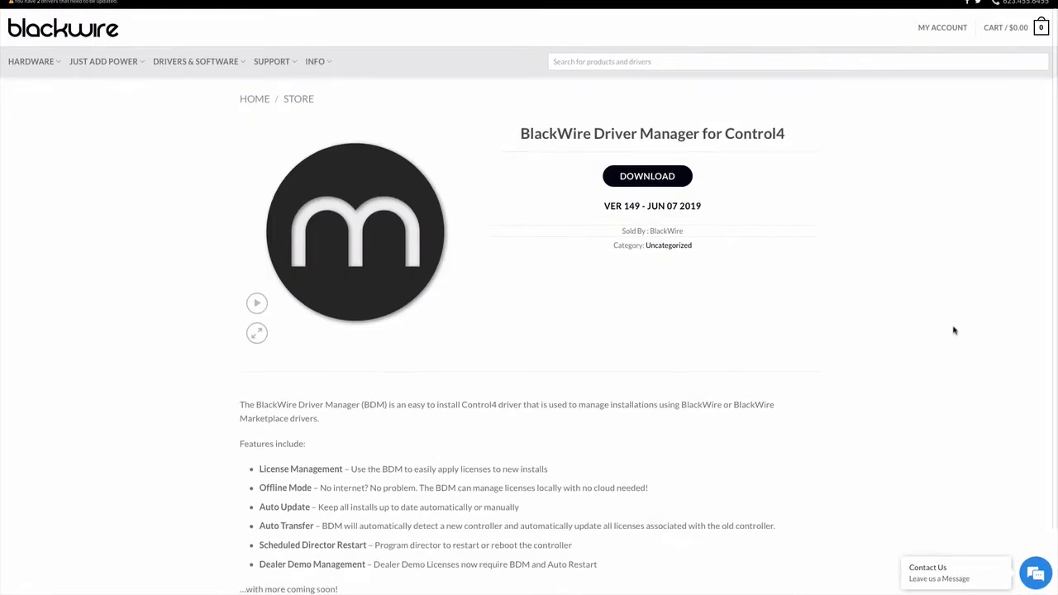
scroll(954, 331, "up", 1)
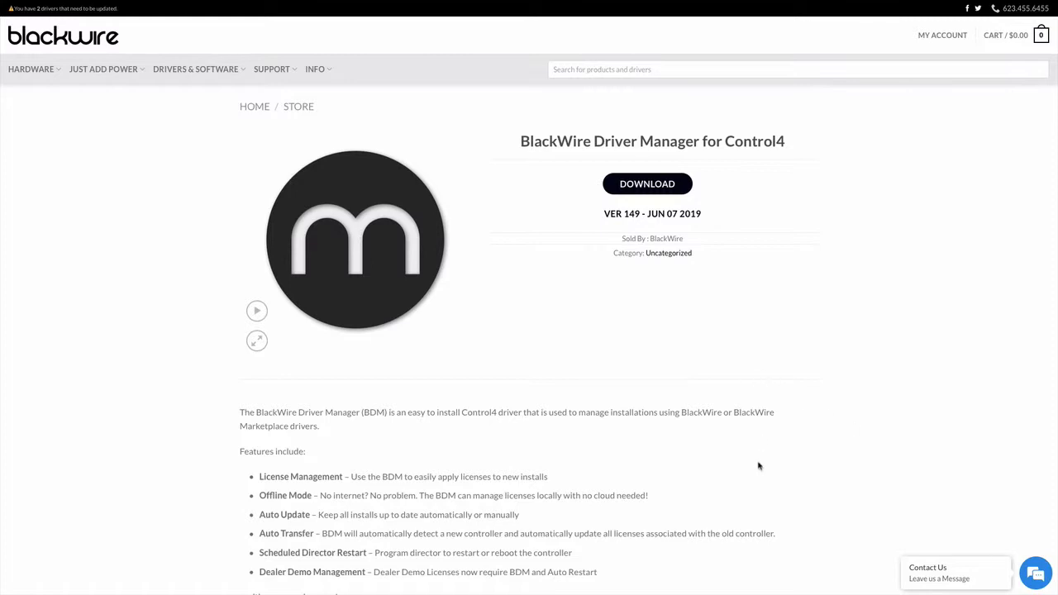
scroll(758, 466, "down", 1)
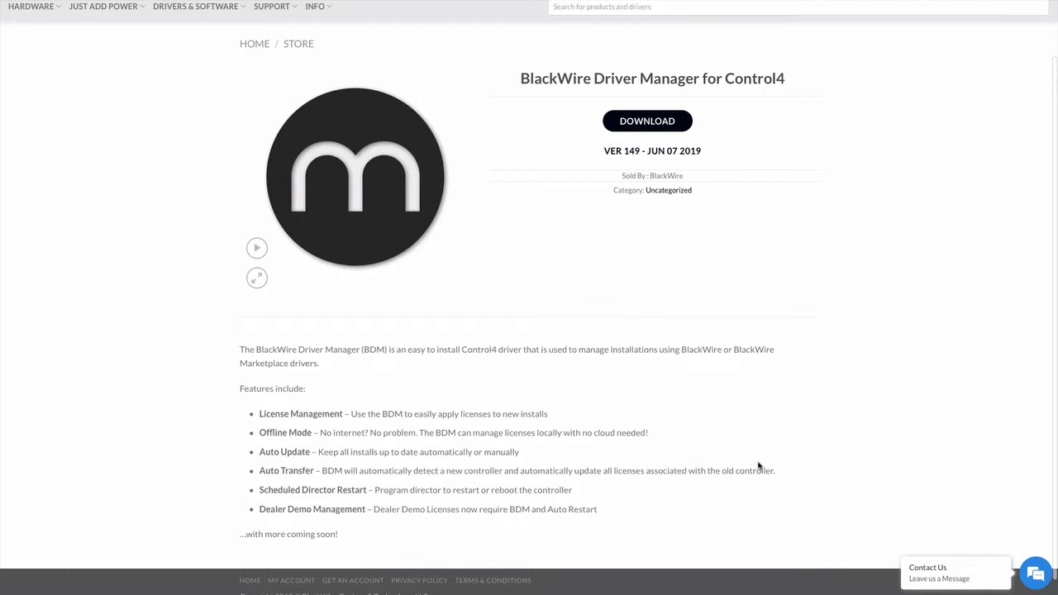
scroll(758, 466, "up", 1)
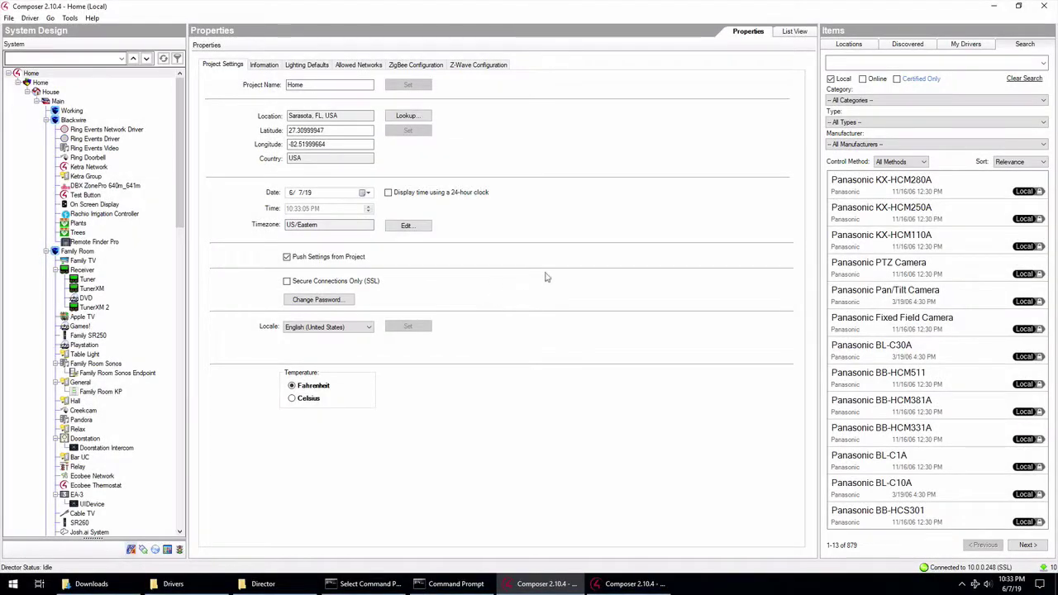
Step: Search the driver library for 'API' and add License API Demo to the Working room
left_click(72, 110)
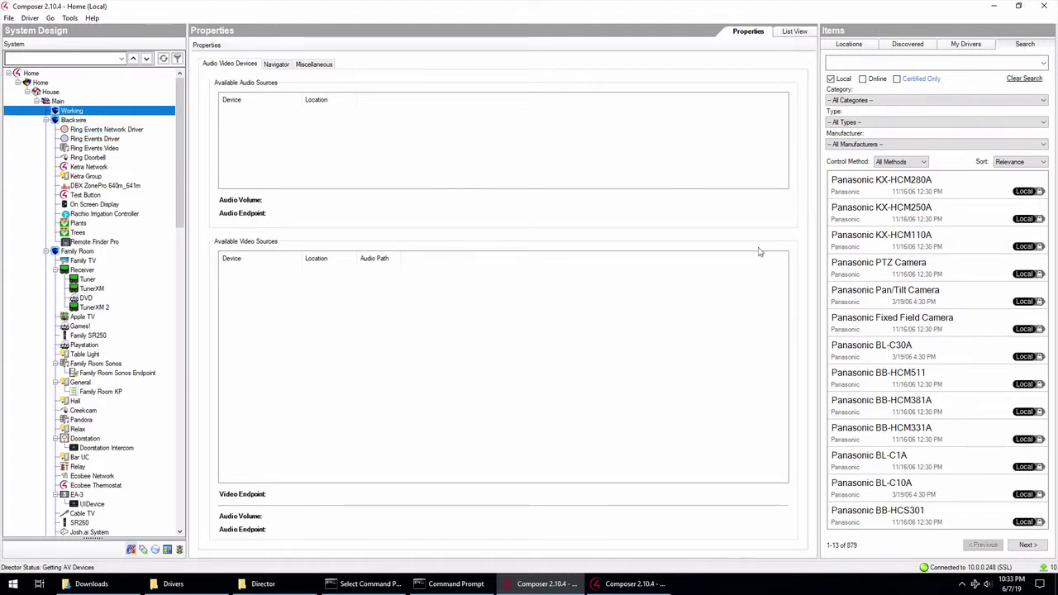
left_click(888, 64)
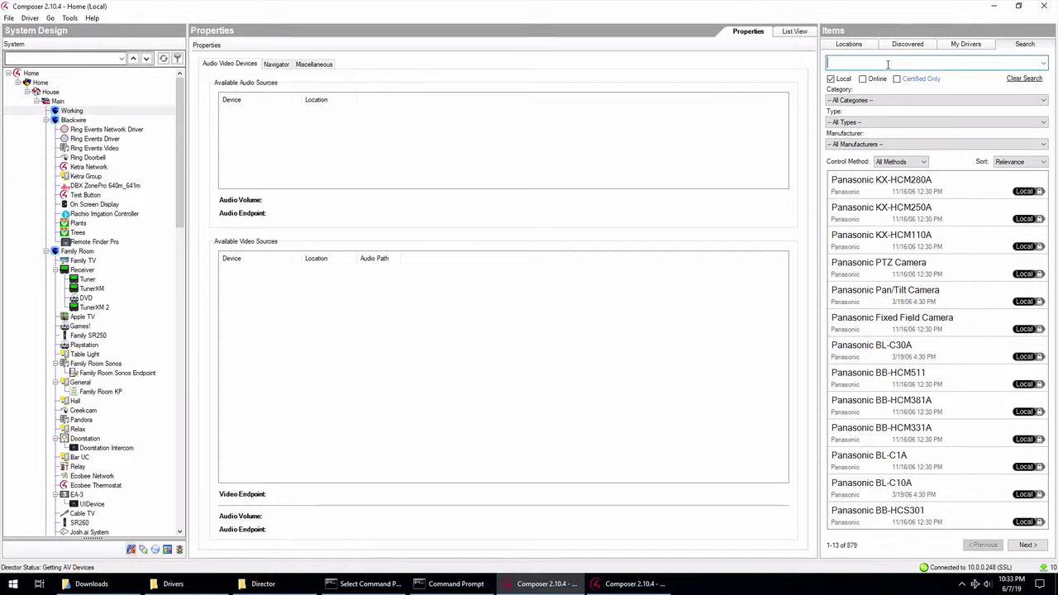
type("API")
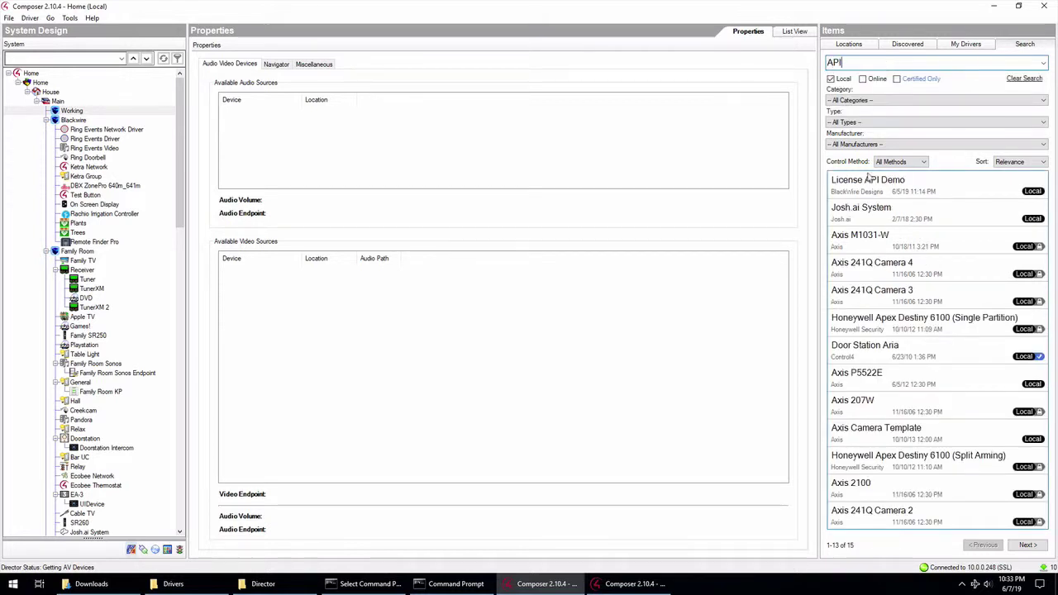
left_click(852, 179)
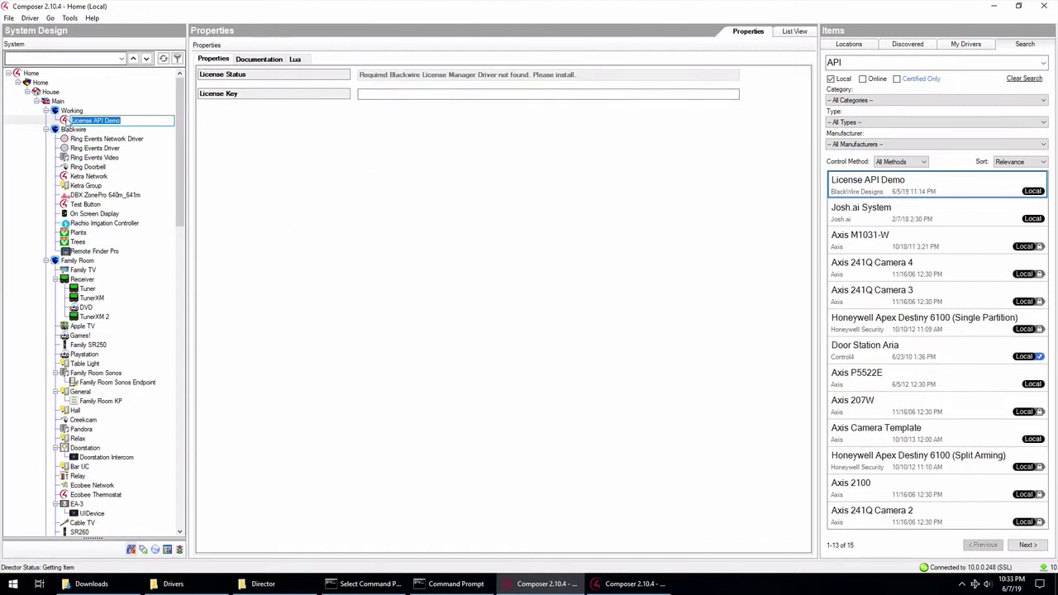
Step: Delete the License API Demo driver from Working, confirming with Yes
right_click(83, 121)
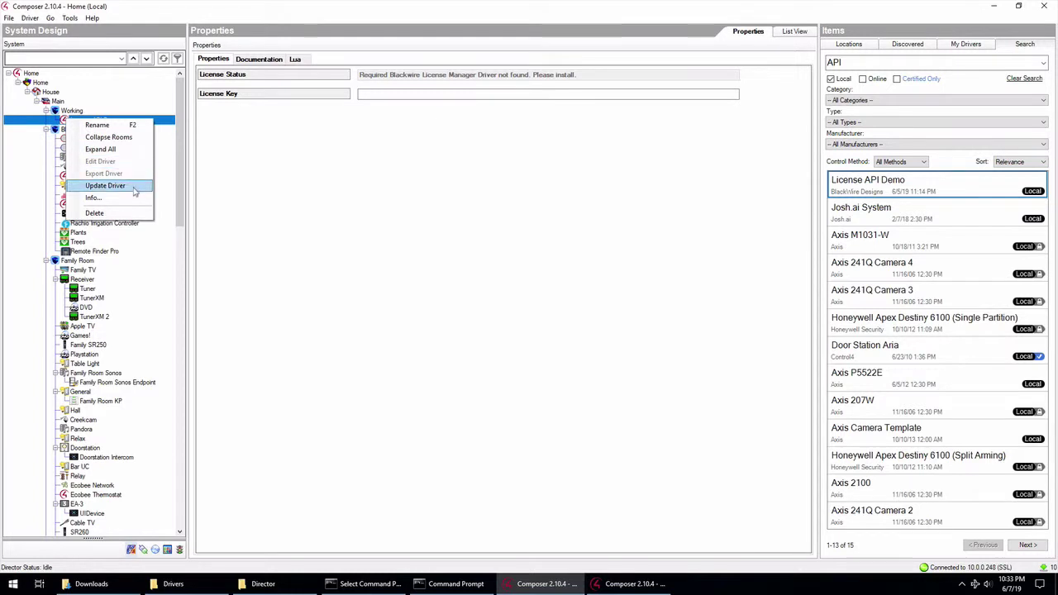
left_click(126, 215)
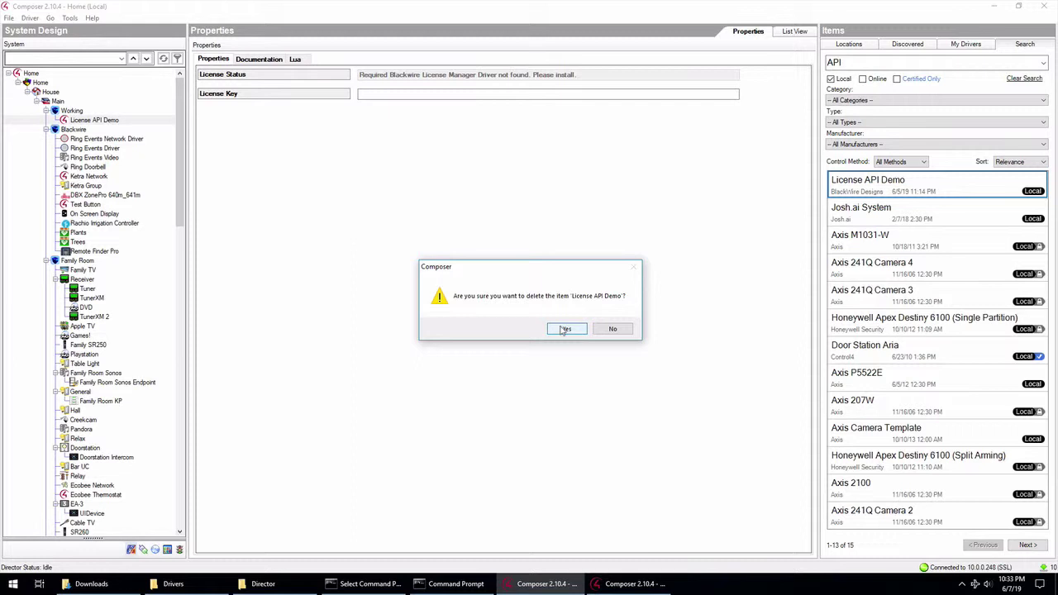
left_click(565, 329)
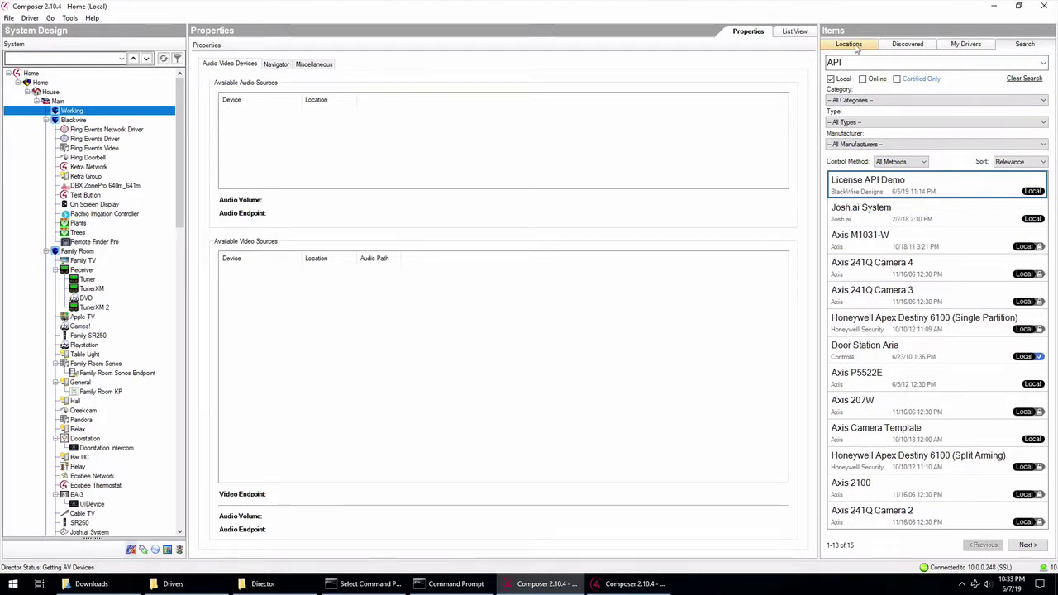
Step: Search the library for 'manager' and add BlackWire Driver Manager v149 under Working
left_click(963, 43)
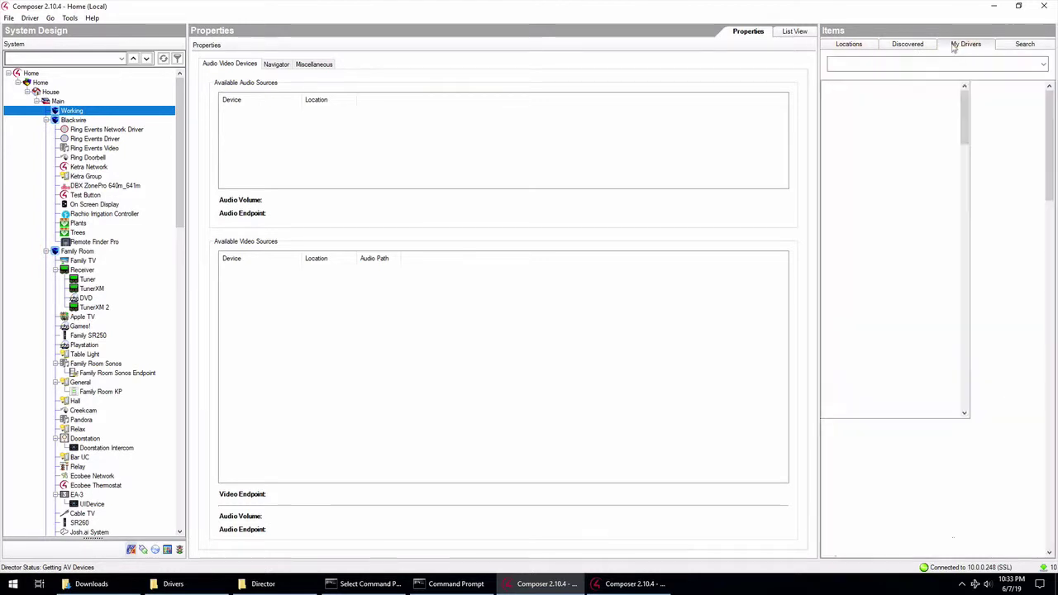
left_click(1025, 44)
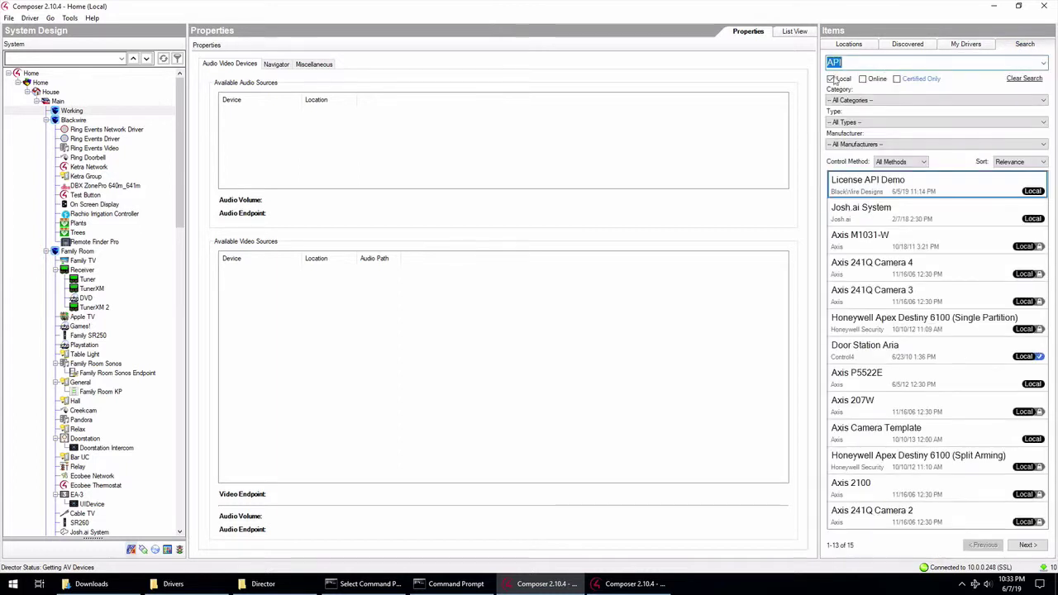
type("manager")
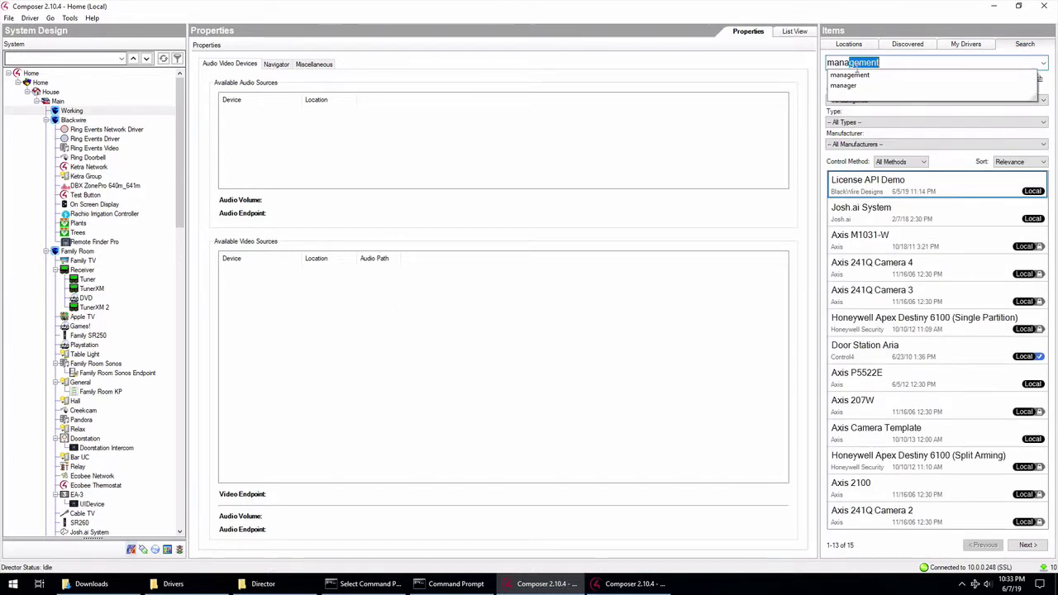
key("Return")
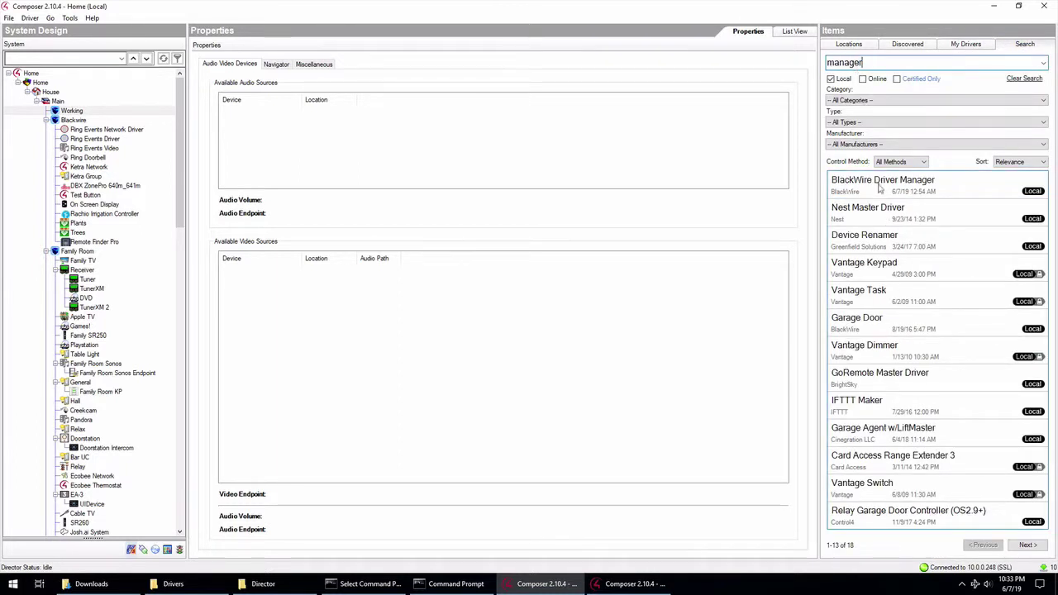
mouse_move(881, 188)
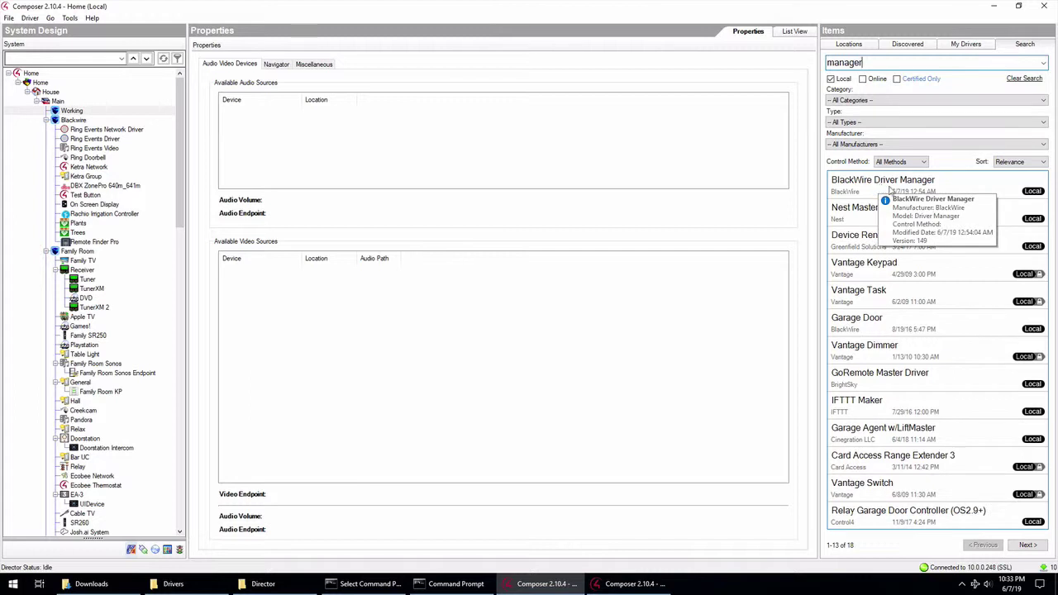
left_click(860, 187)
double_click(860, 187)
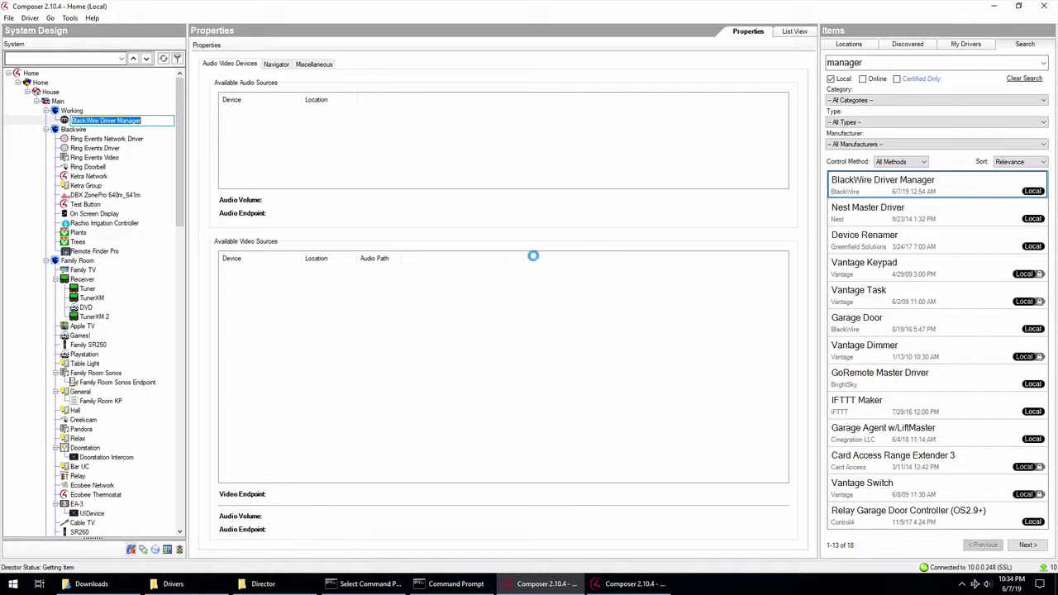
left_click(389, 113)
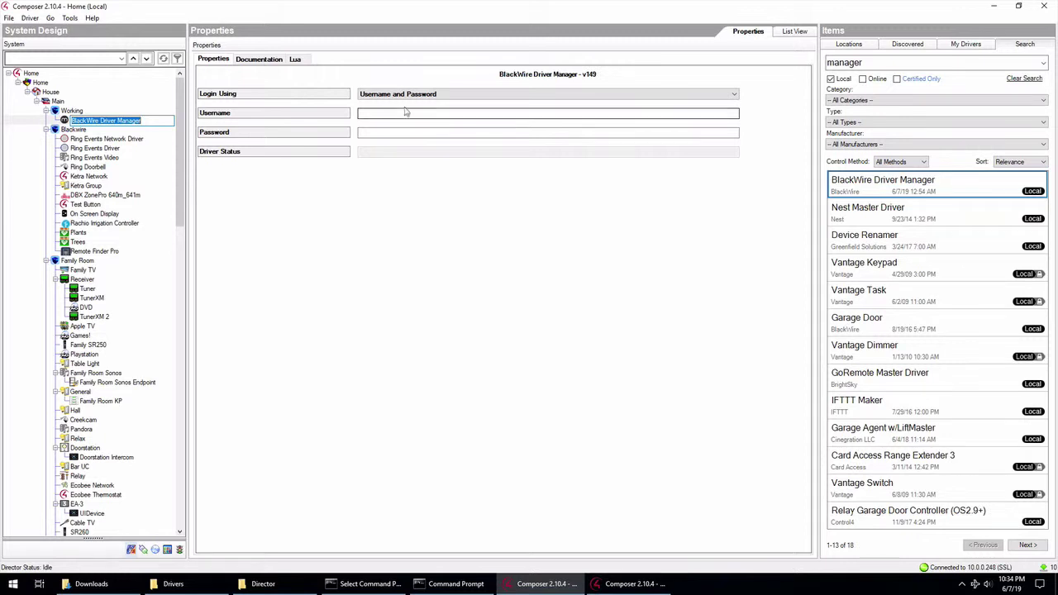
Step: Set the driver's Login Using property to Install Token and apply it
left_click(405, 97)
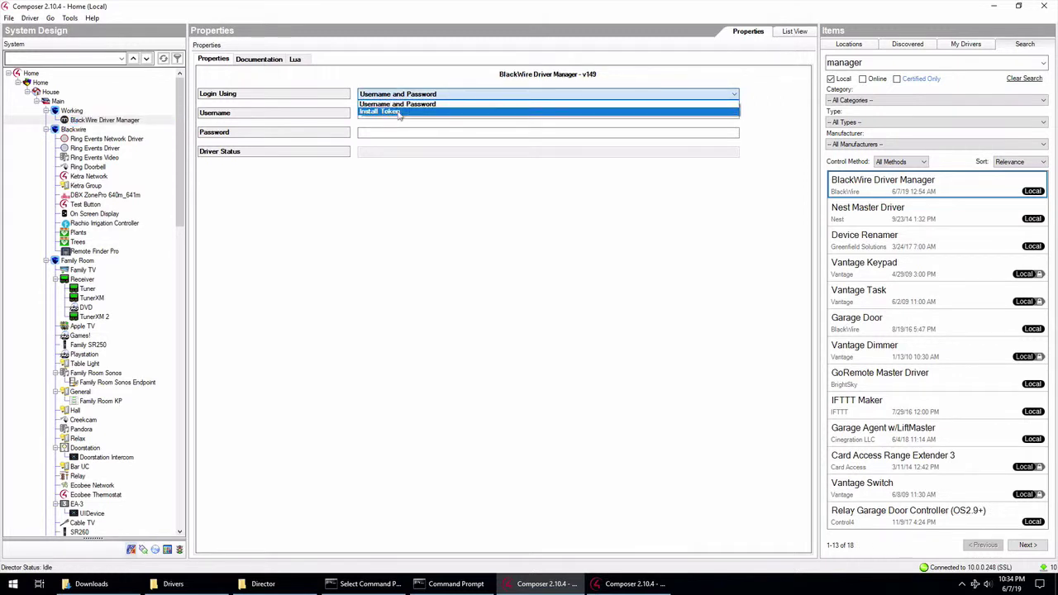
left_click(399, 112)
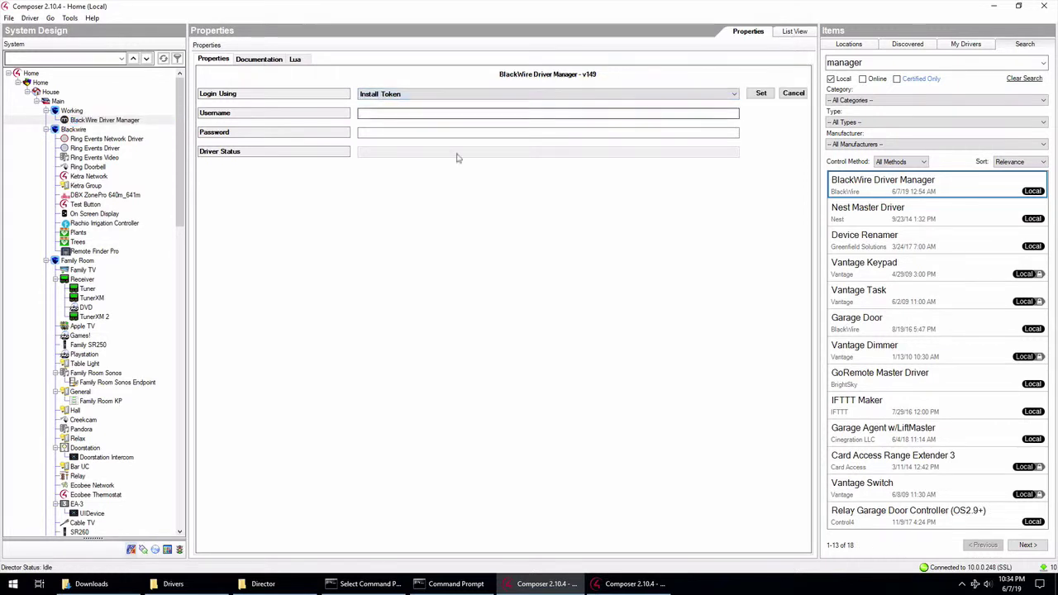
left_click(761, 94)
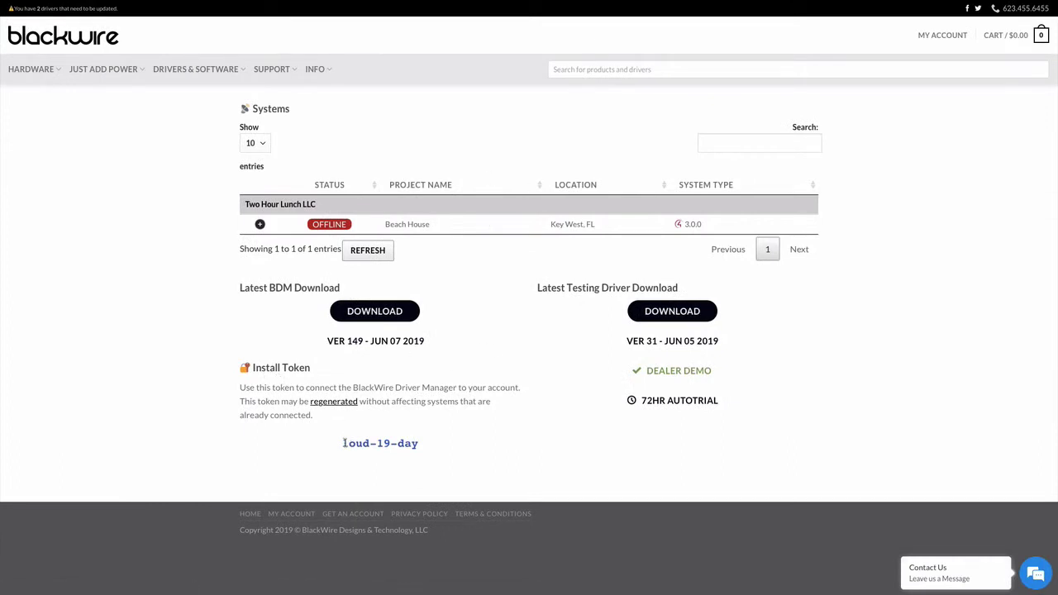
Step: Regenerate the BlackWire account's install token and select the new token to copy
left_click_drag(343, 444, 428, 444)
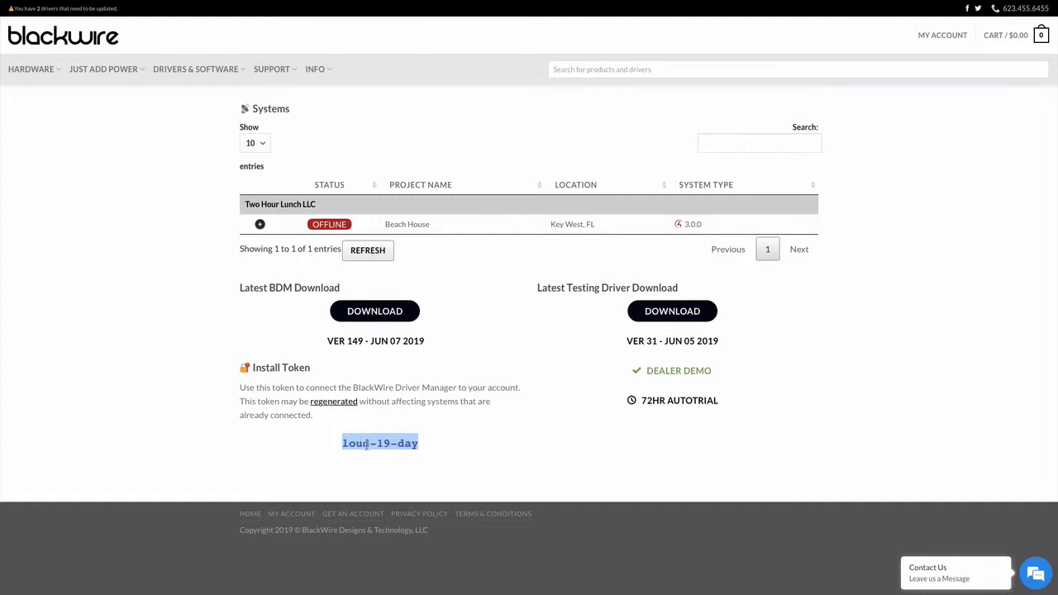
left_click(334, 403)
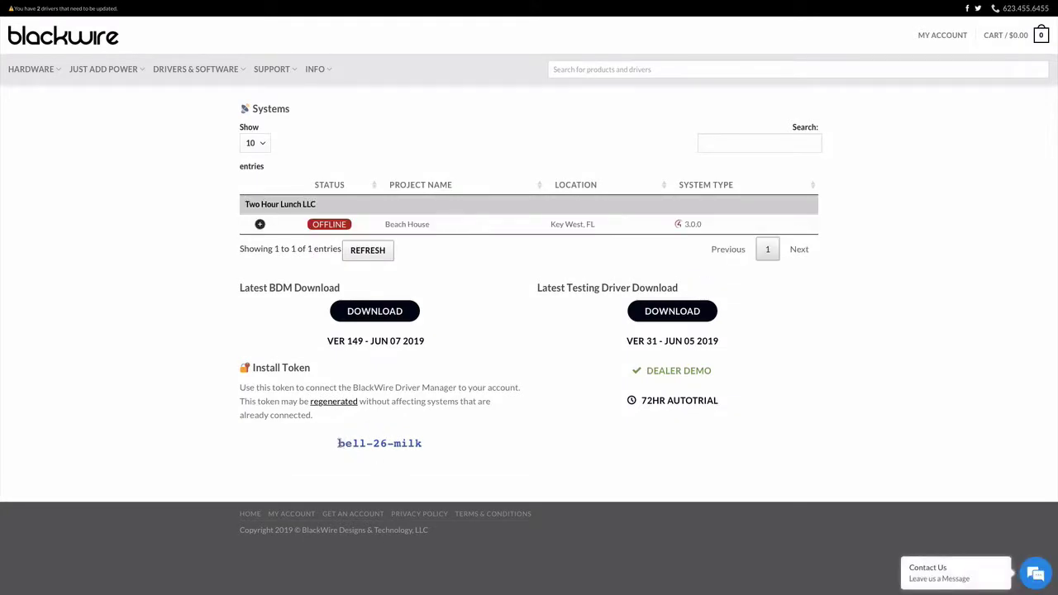
left_click_drag(339, 443, 431, 443)
key("ctrl+c")
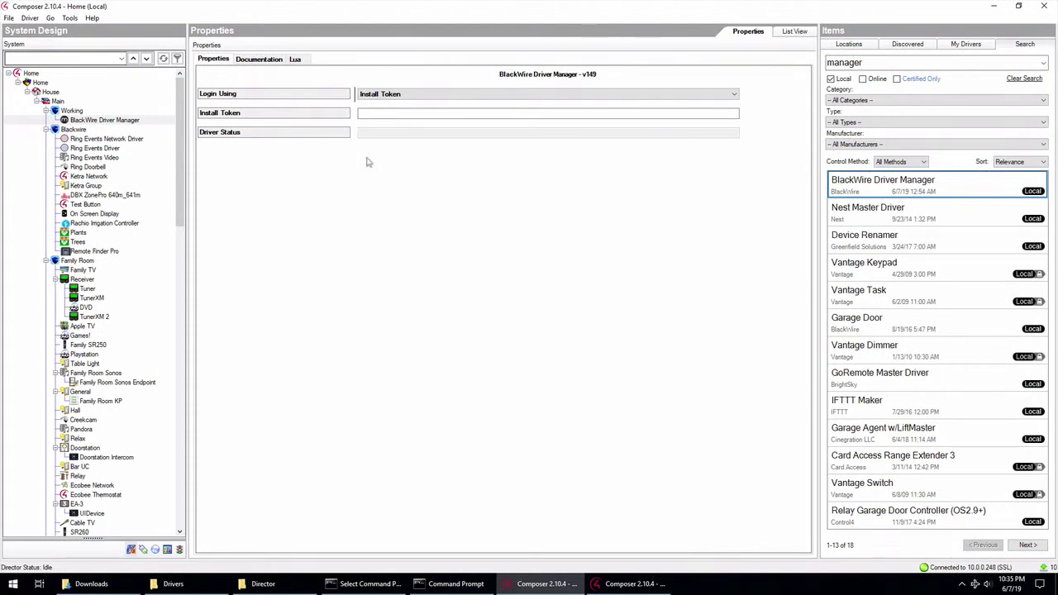
Step: Paste the new install token and apply it so the manager goes ONLINE, then choose Auto Restart ON
left_click(382, 109)
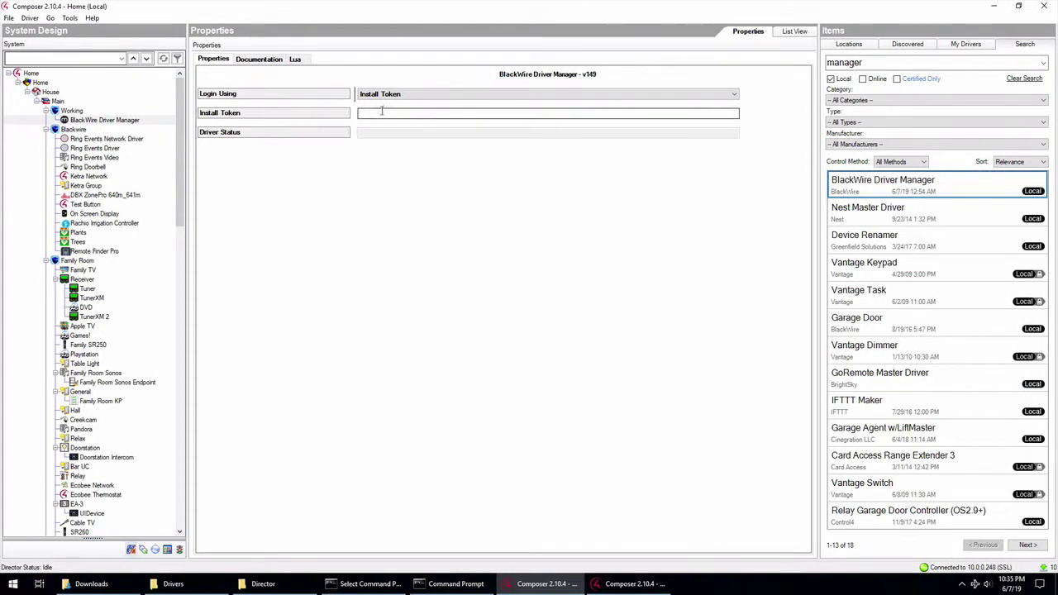
key("ctrl+v")
left_click(755, 114)
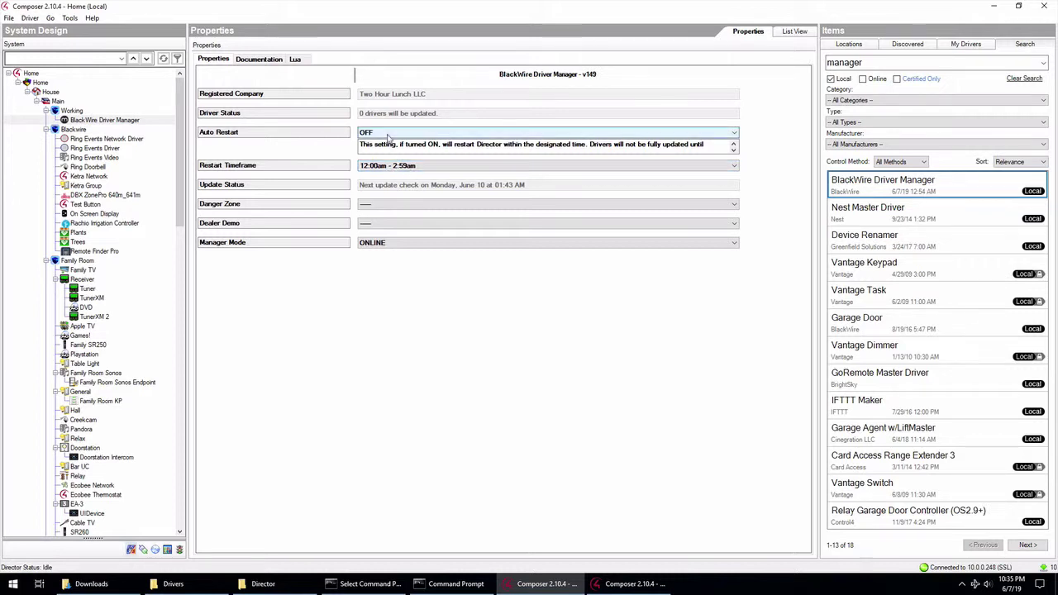
left_click(387, 135)
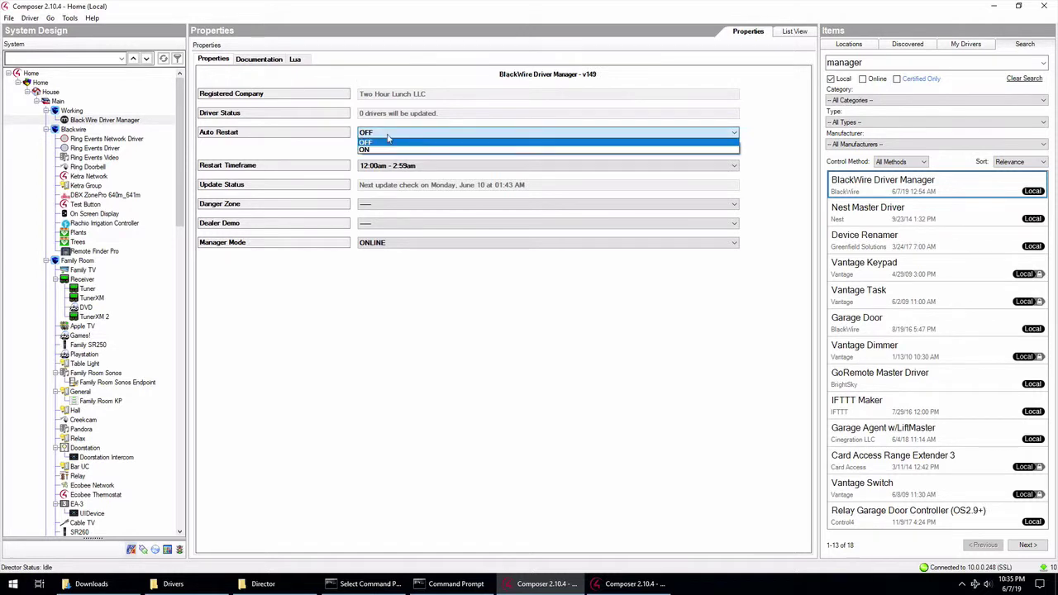
left_click(385, 152)
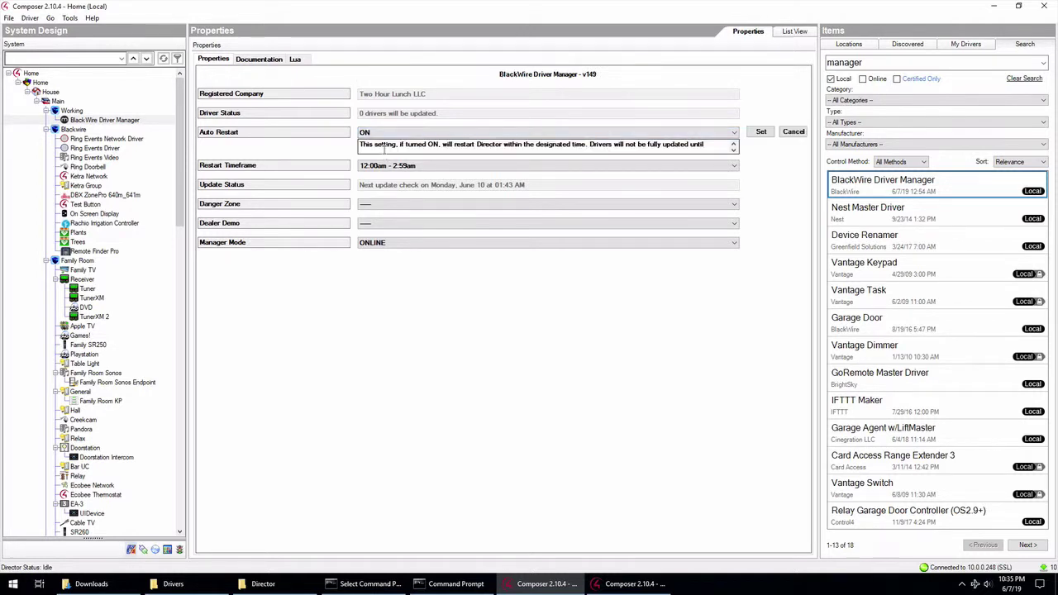
Step: Apply Auto Restart ON and set the Restart Timeframe to 3:00am - 5:59am
left_click(762, 133)
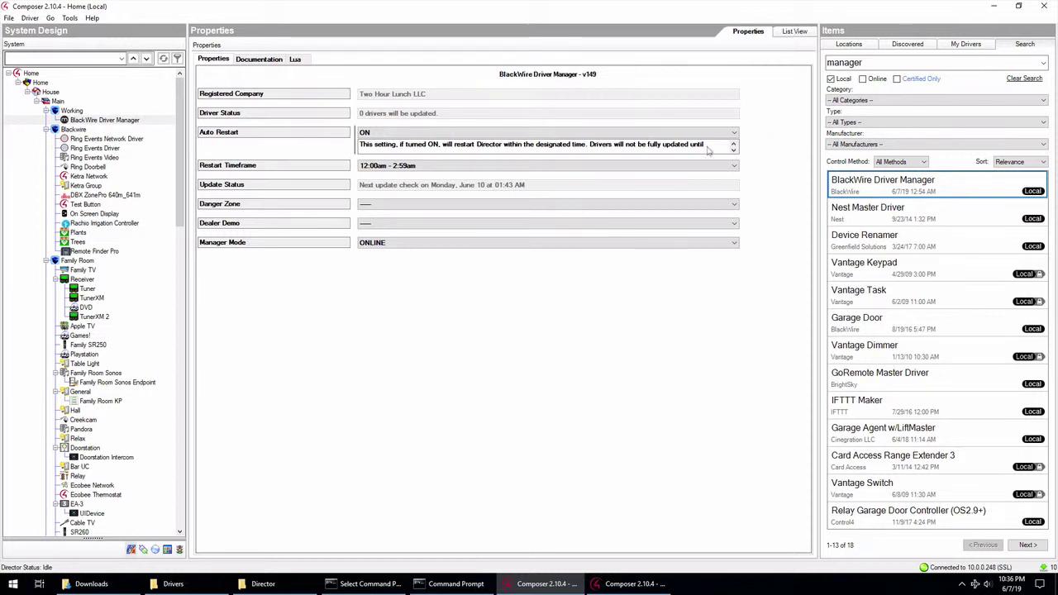
left_click(420, 167)
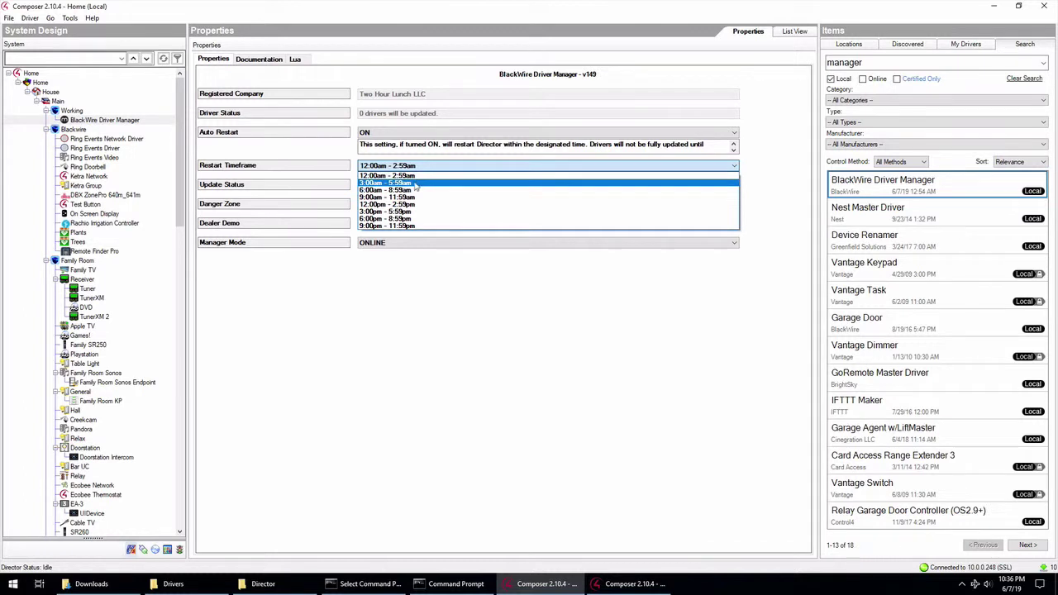
left_click(416, 184)
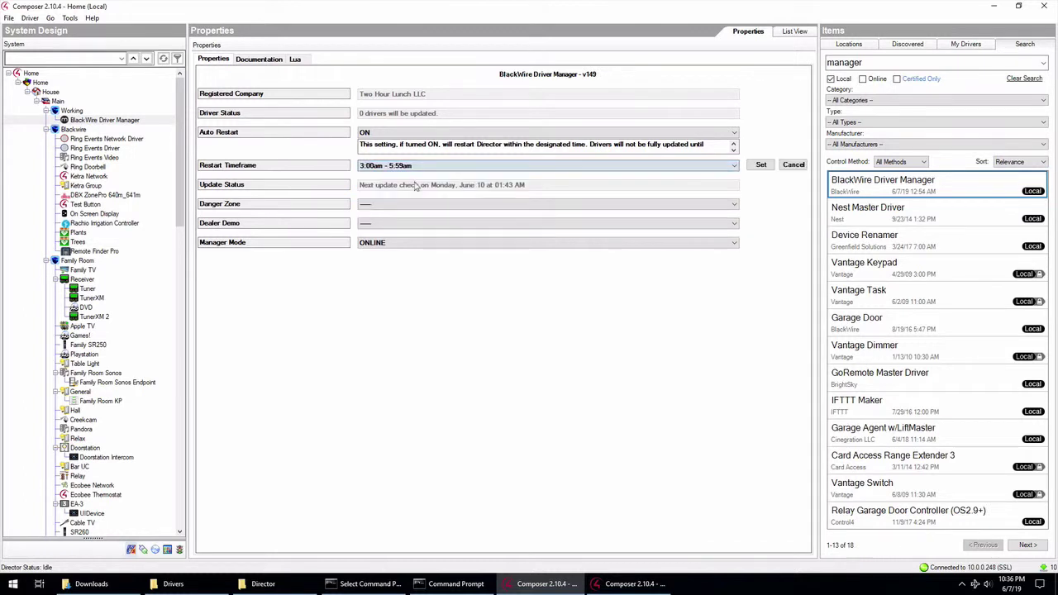
left_click(760, 170)
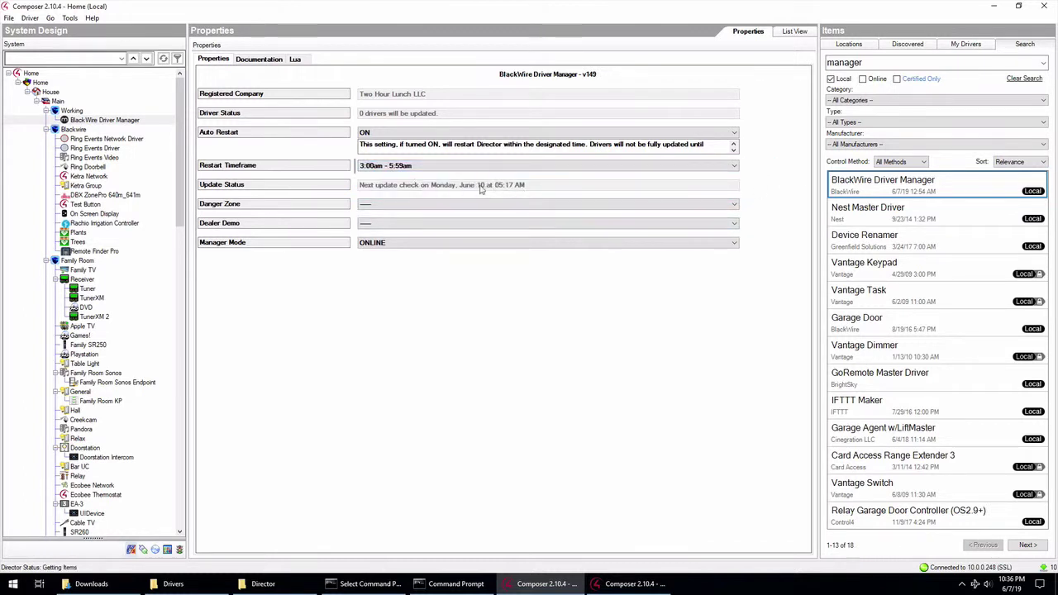
left_click(433, 205)
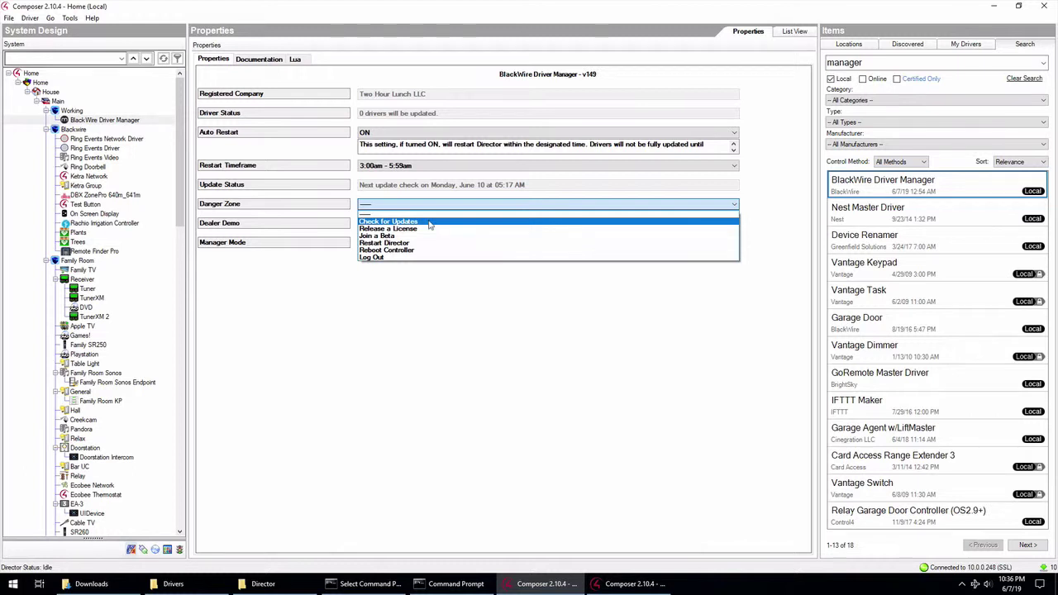
Step: Run Check for Updates from the Danger Zone, then reopen the Danger Zone actions list
left_click(429, 224)
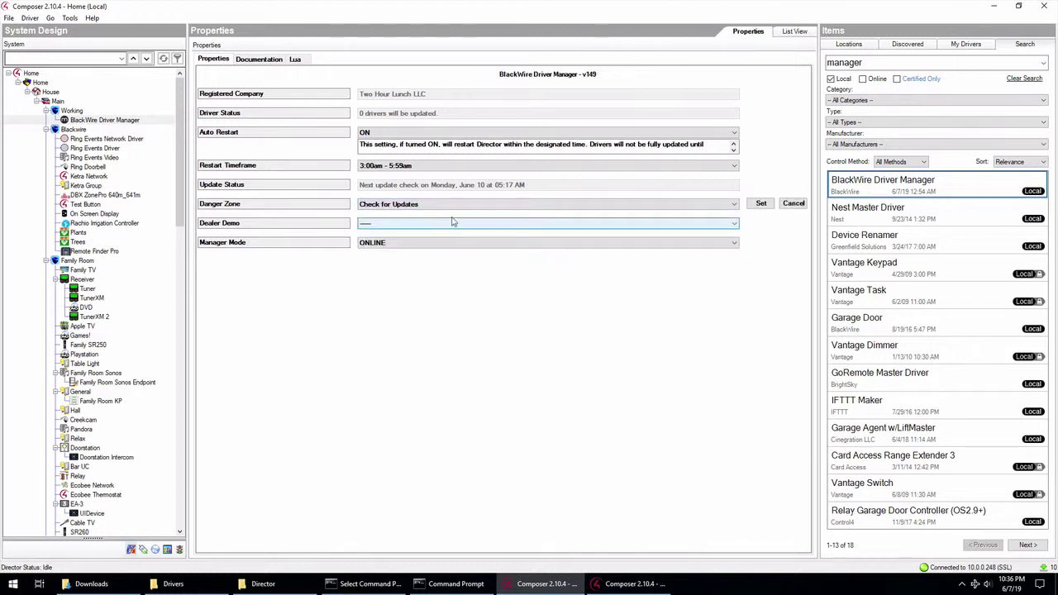
left_click(761, 204)
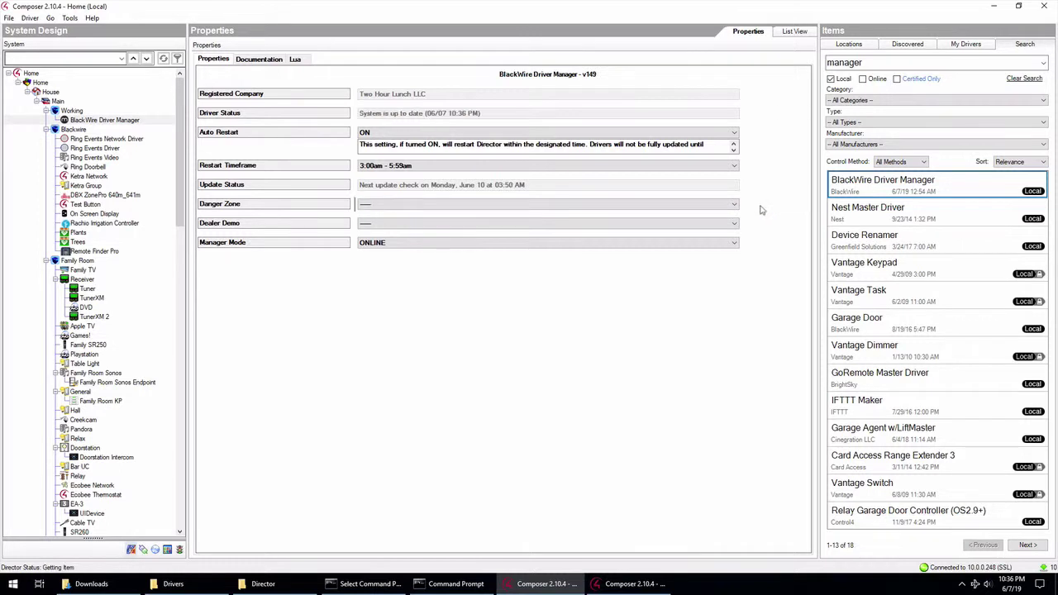
left_click(397, 207)
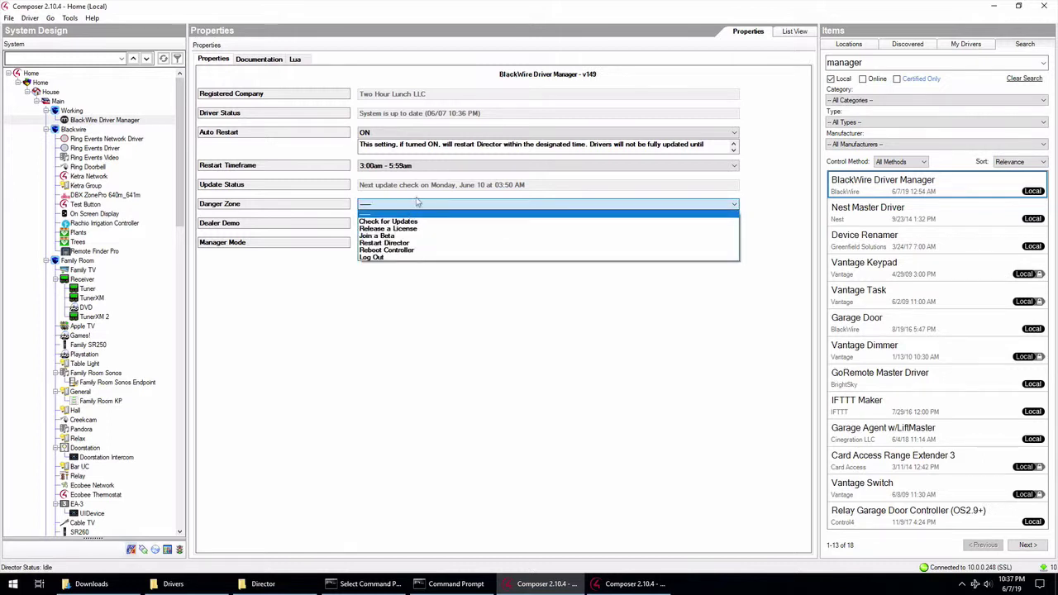
left_click(416, 202)
left_click(390, 205)
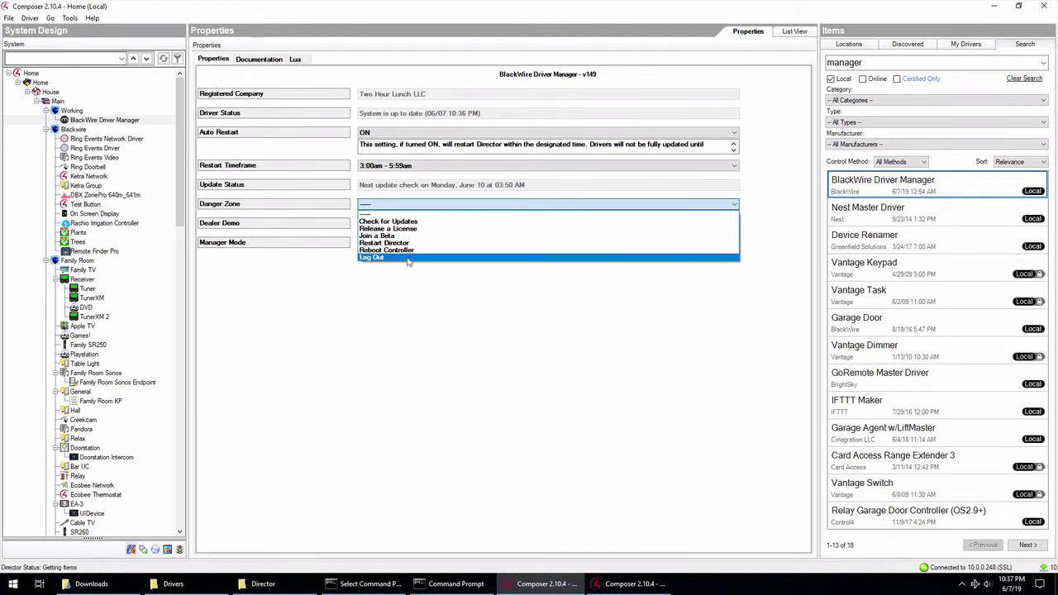
Step: Log the driver manager out with the Danger Zone Log Out action
left_click(407, 259)
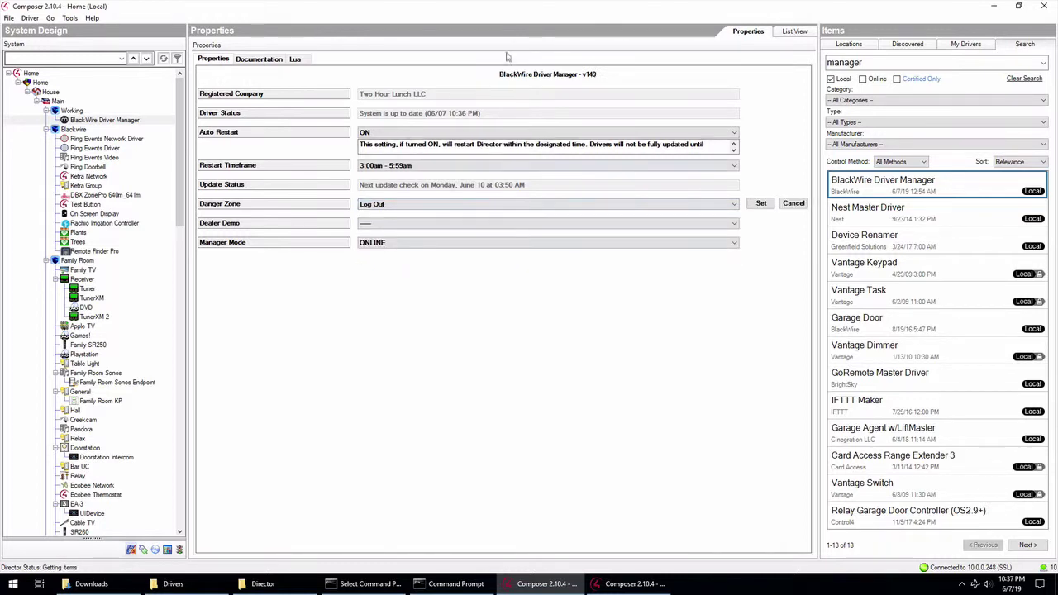
left_click(761, 203)
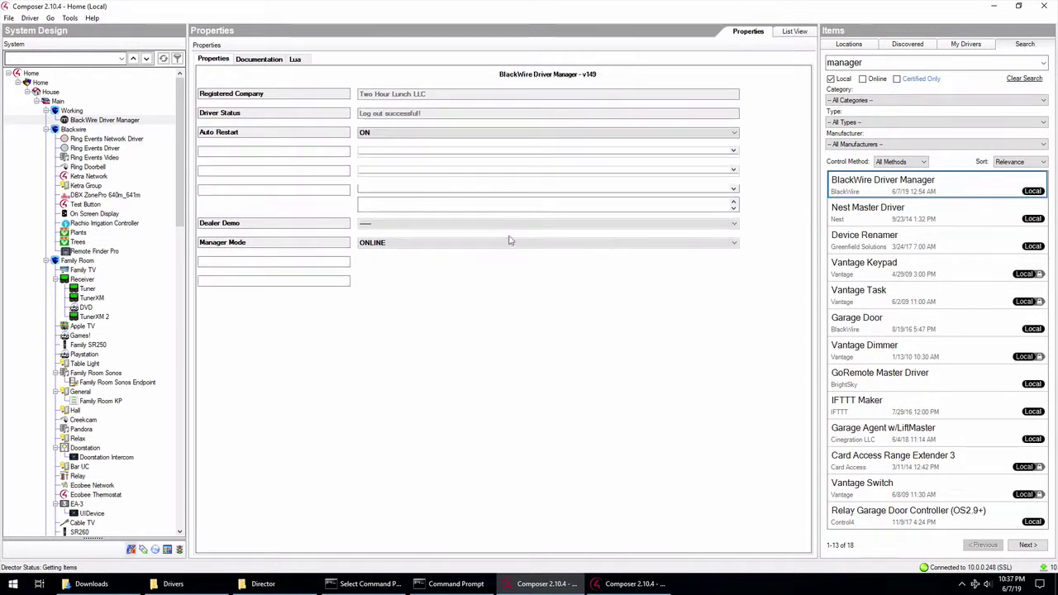
key("super+a")
Step: Sign back in by setting Login Using to Install Token and submitting the pasted token
left_click(402, 96)
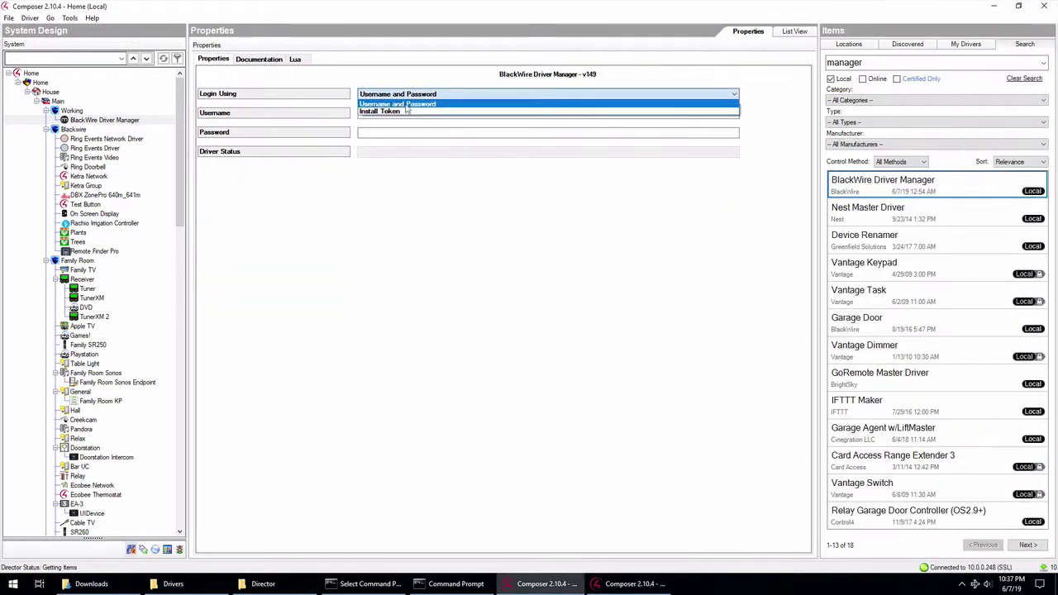
left_click(405, 110)
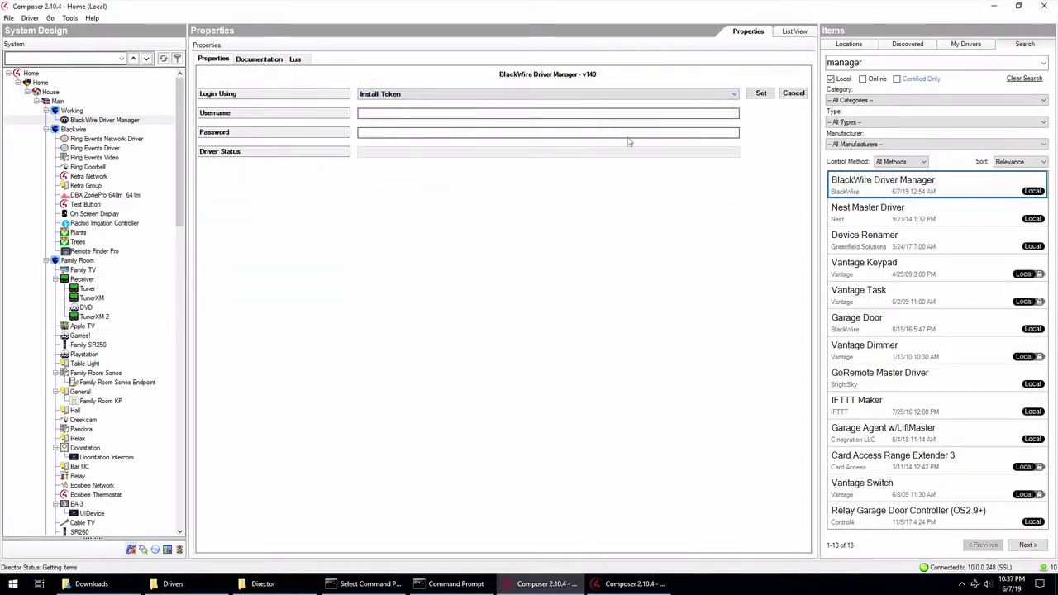
left_click(759, 93)
left_click(415, 114)
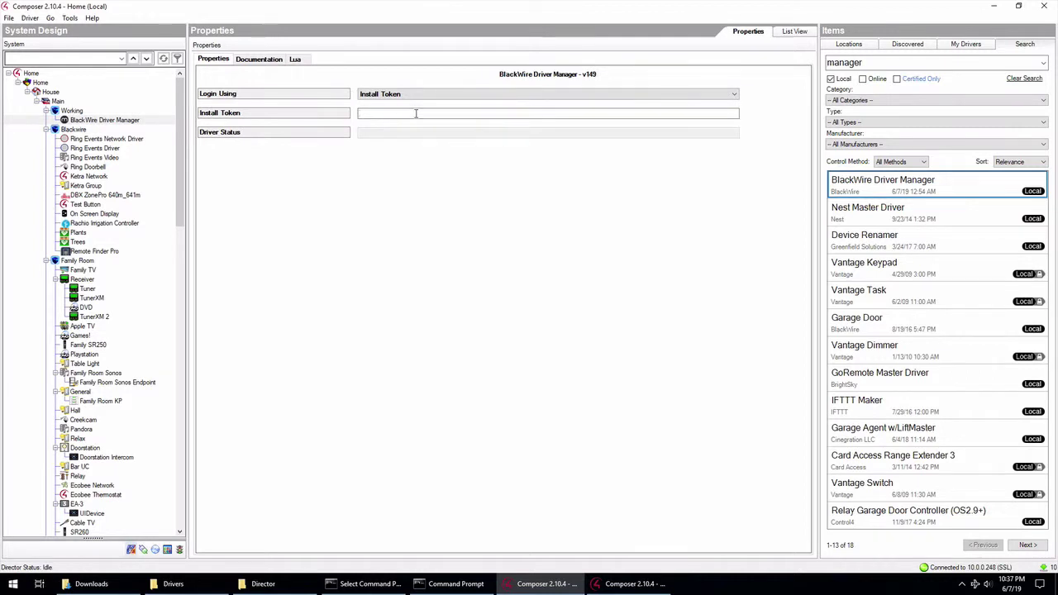
key("ctrl+v")
left_click(750, 114)
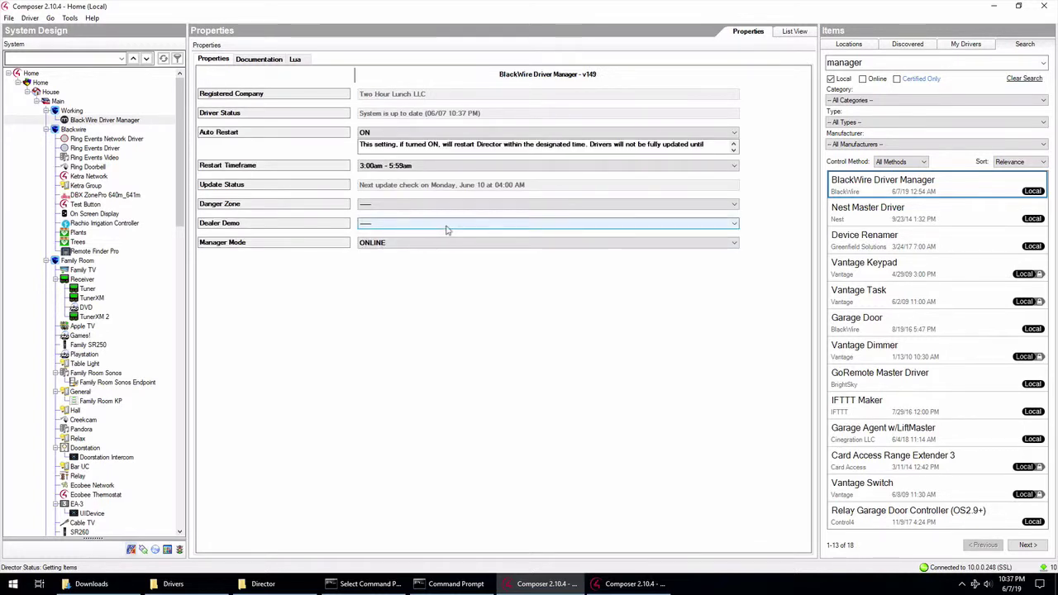
Step: Search Items for 'API', add a License API Demo driver and check its AUTO-TRIAL license key
double_click(845, 63)
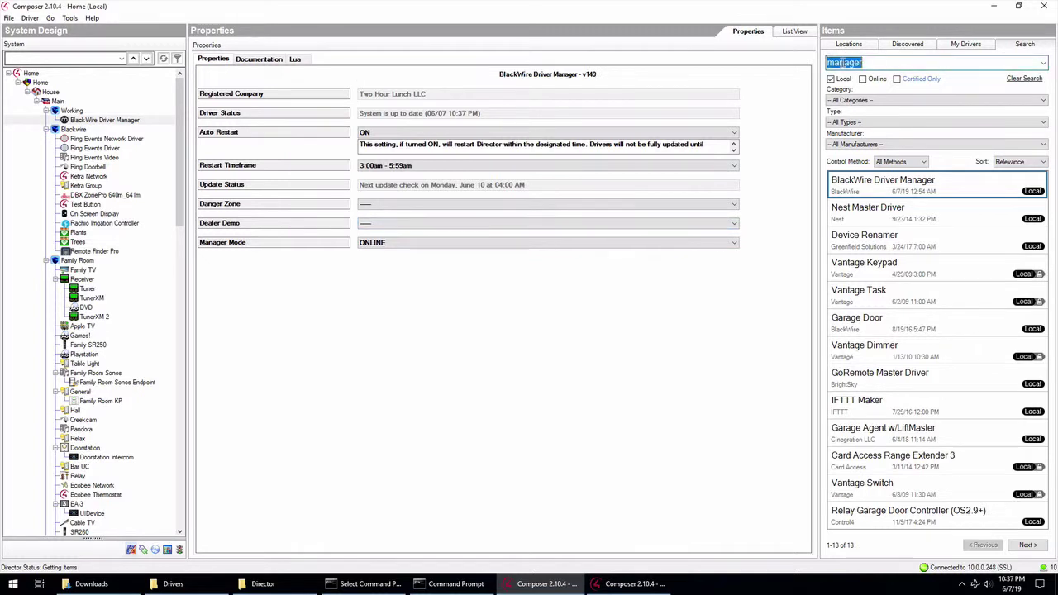
type("API")
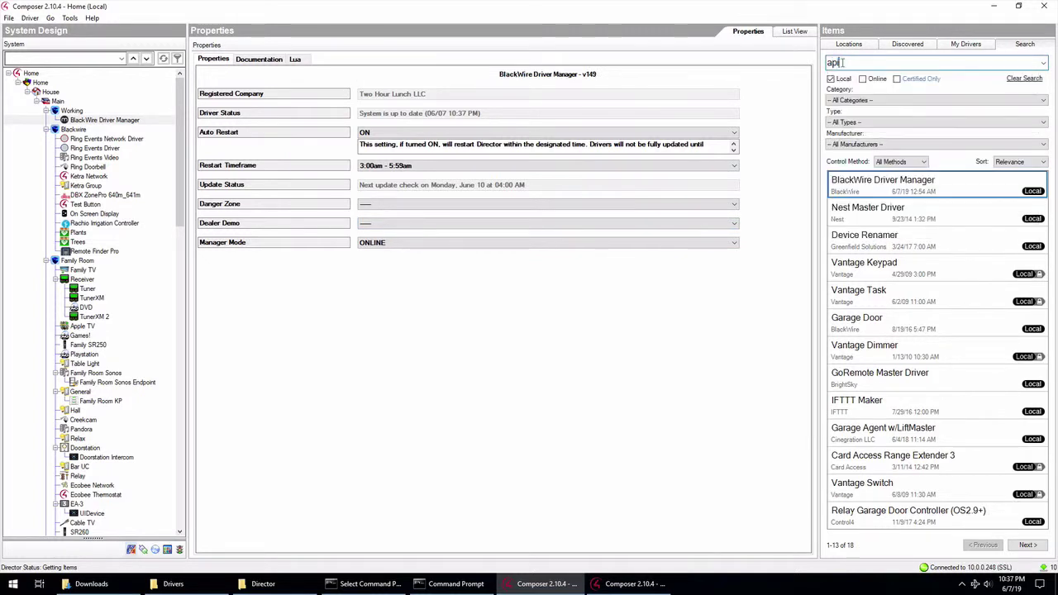
double_click(901, 184)
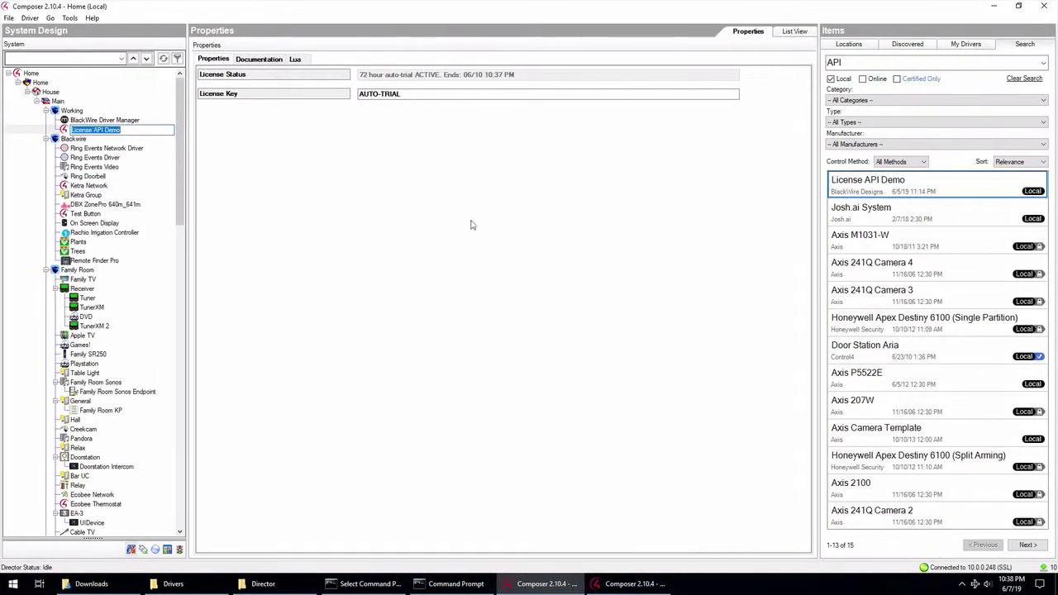
left_click(383, 96)
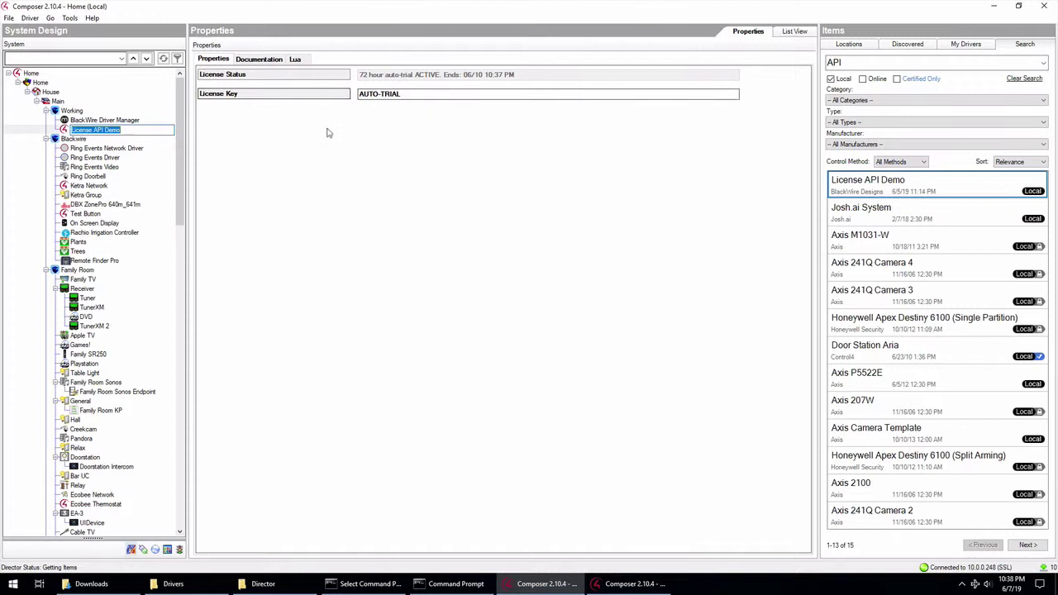
Step: Add a second and a third License API Demo driver to the project
left_click(866, 187)
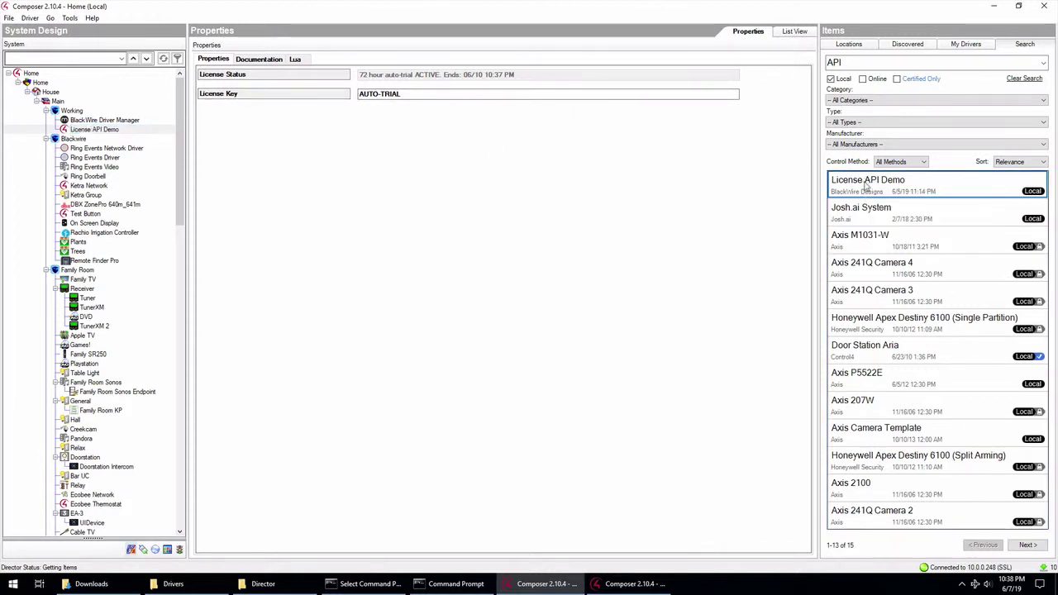
double_click(867, 187)
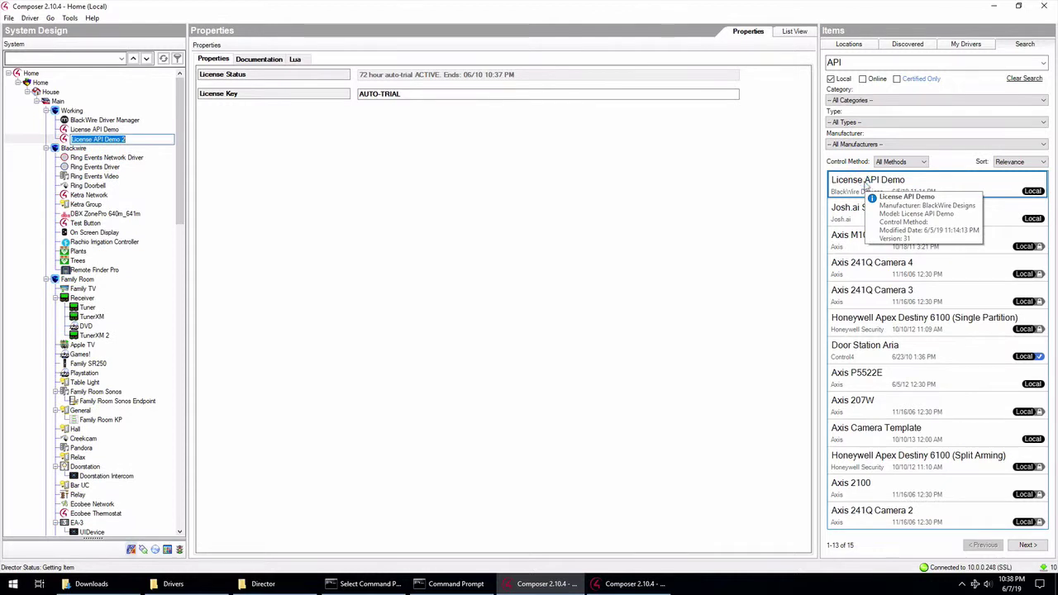
double_click(866, 185)
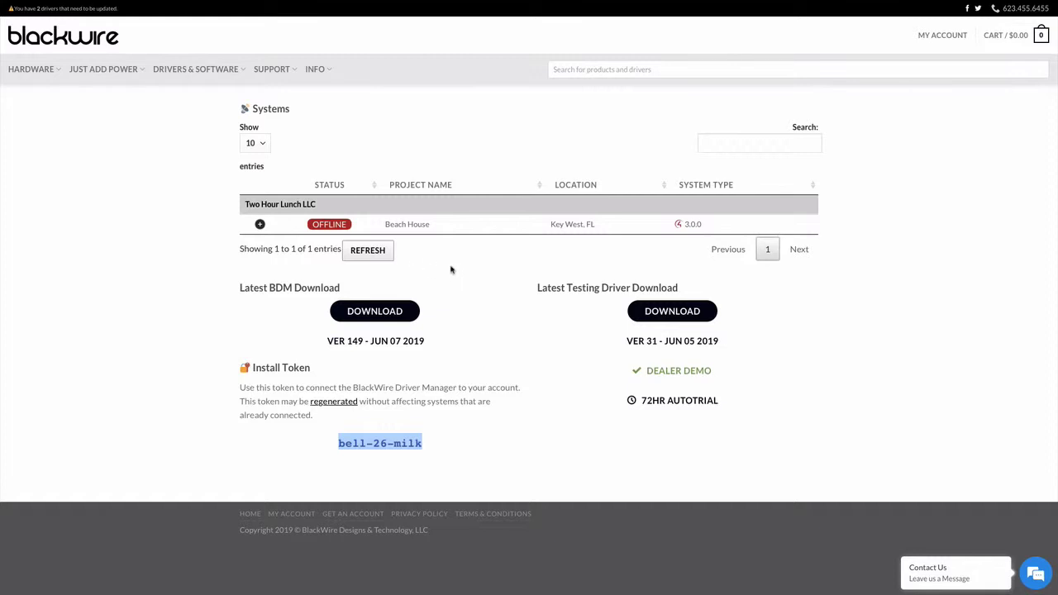
Step: Refresh the Systems list, expand Home, and highlight its driver quantity and remaining trial time
left_click(378, 254)
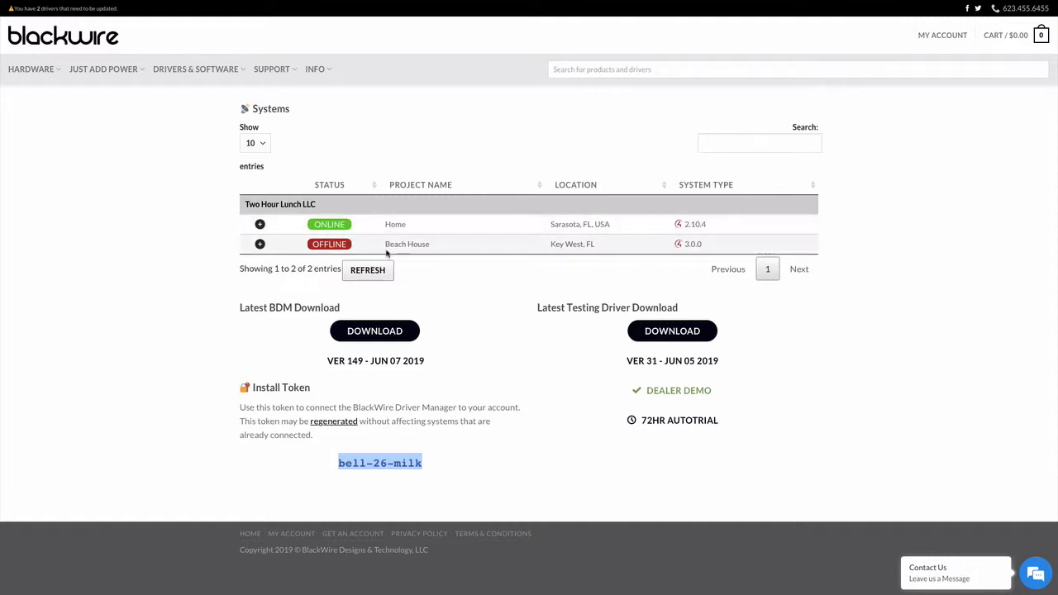
left_click(260, 225)
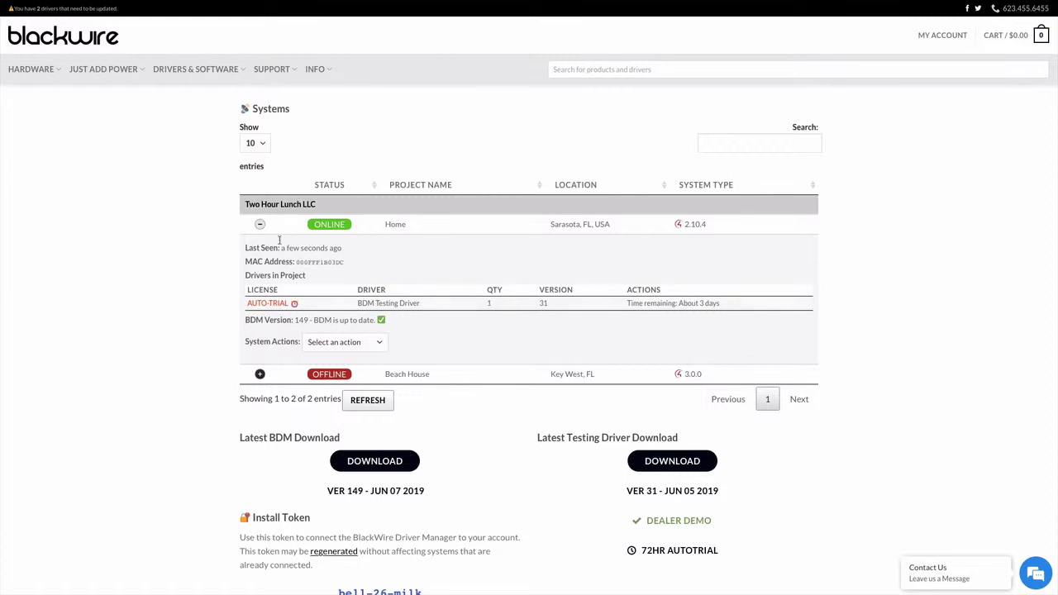
left_click(260, 225)
left_click(260, 225)
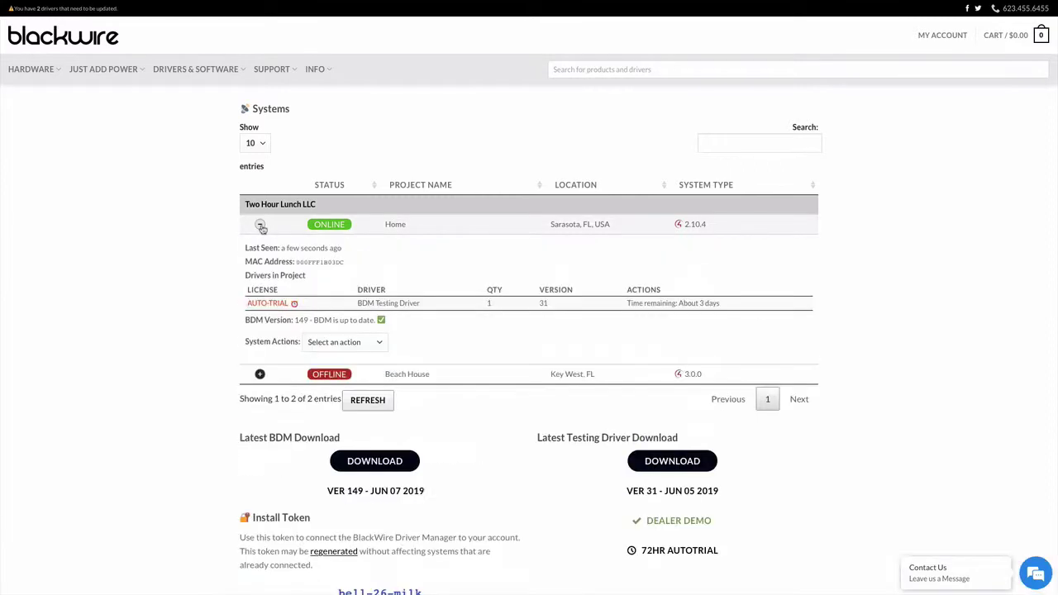
double_click(488, 304)
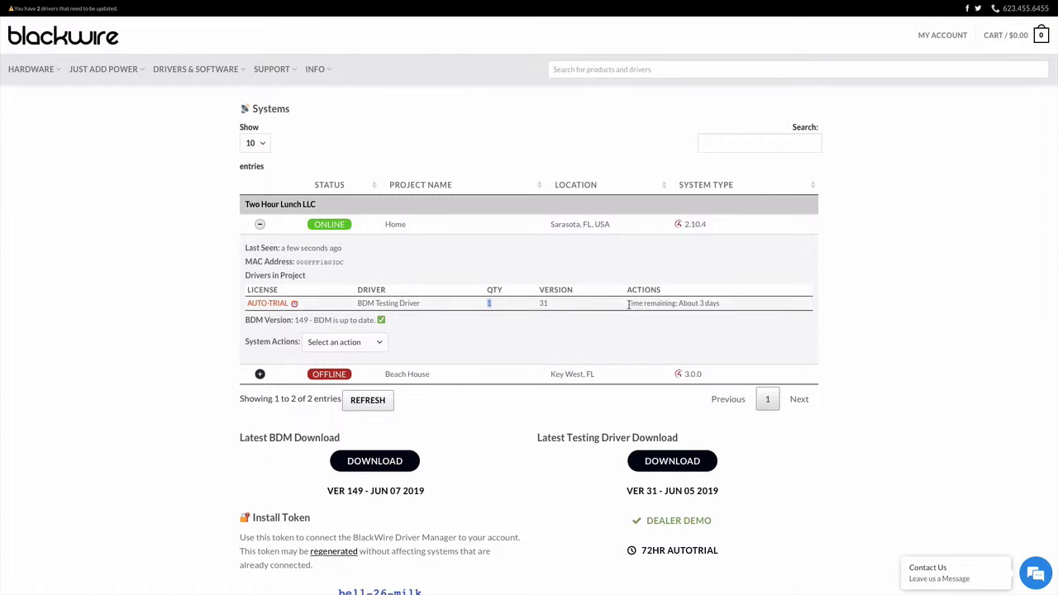
left_click_drag(629, 304, 733, 303)
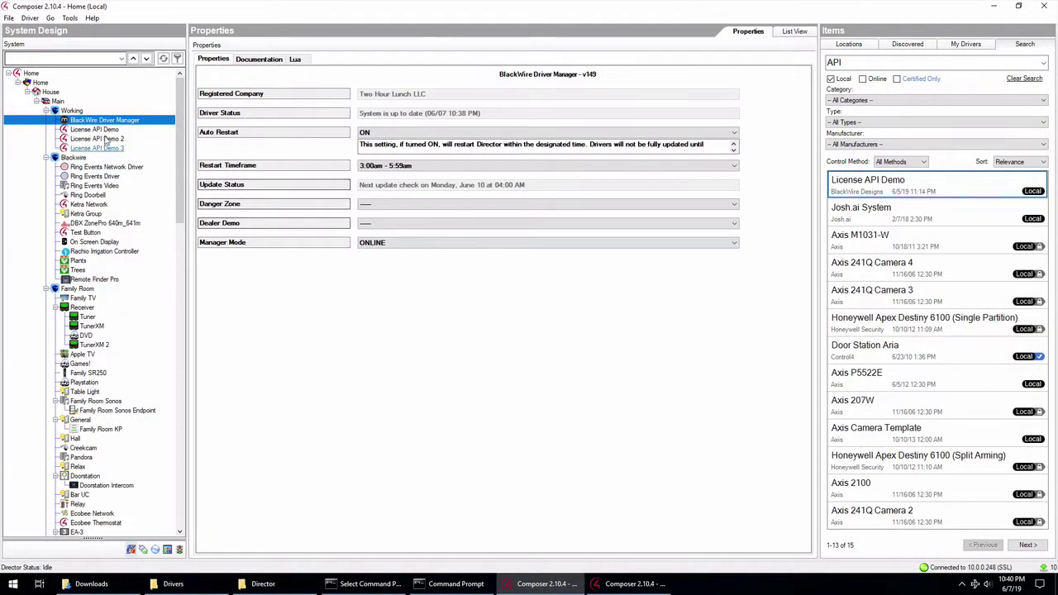
Step: Replace the first License API Demo driver's AUTO-TRIAL key with the purchased license key and apply it
left_click(95, 130)
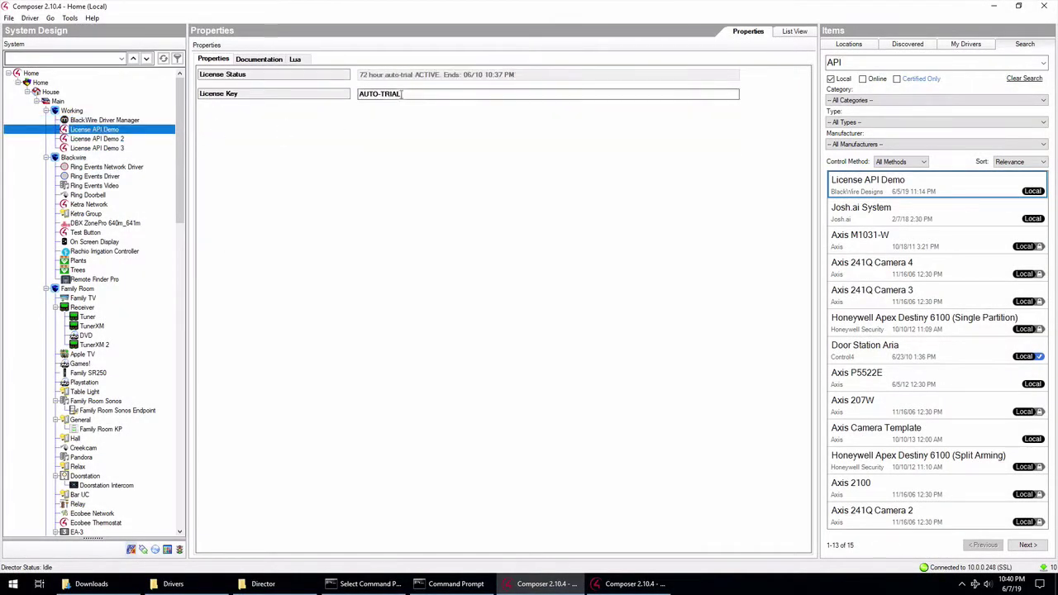
left_click_drag(401, 94, 358, 96)
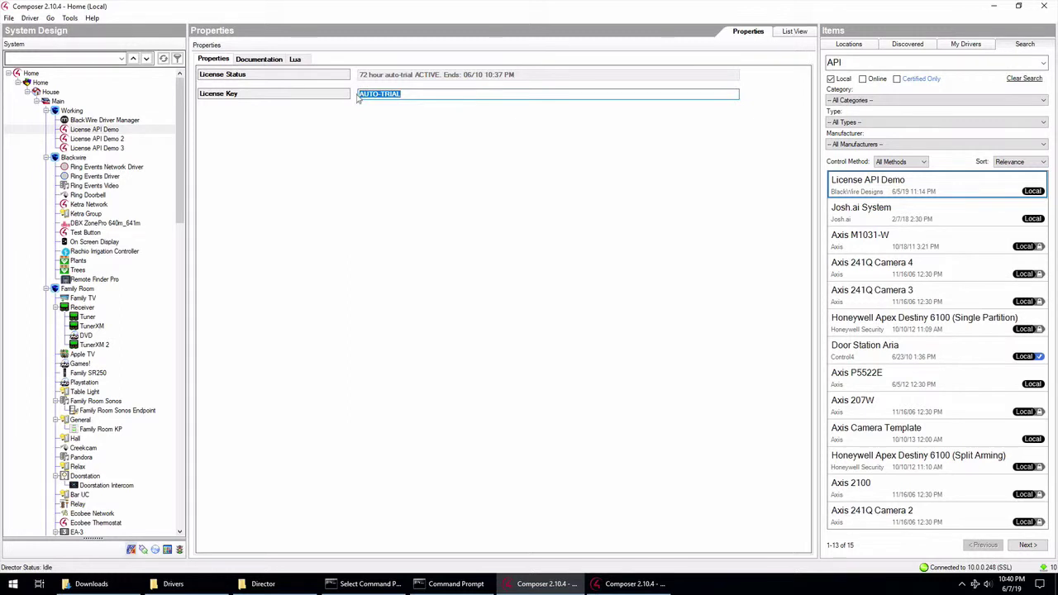
key("ctrl+v")
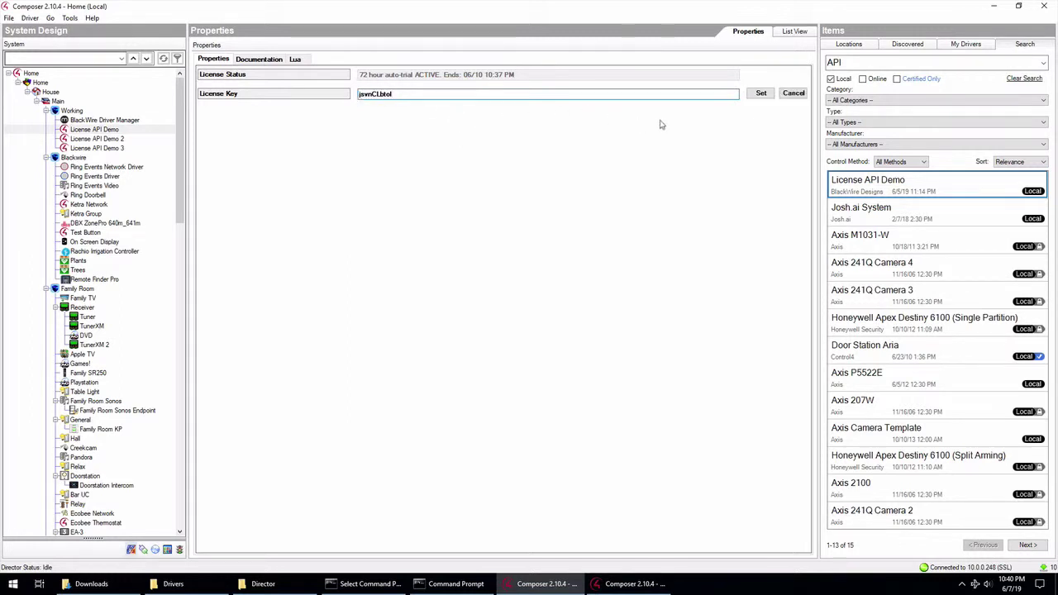
left_click(759, 95)
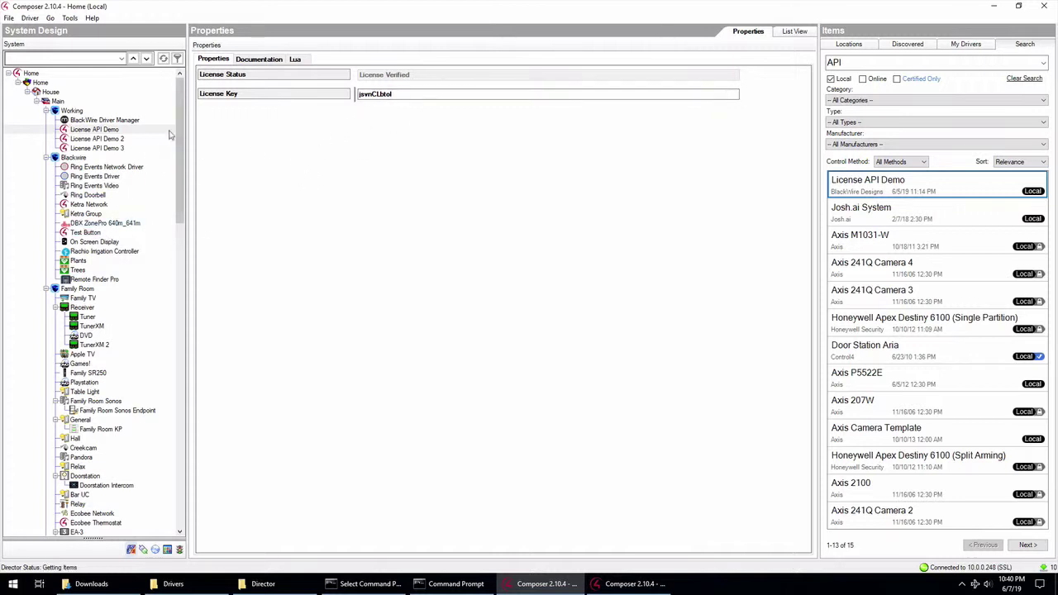
Step: Return to BlackWire Driver Manager, then review License API Demo, Demo 2 and Demo 3 license status
left_click(116, 121)
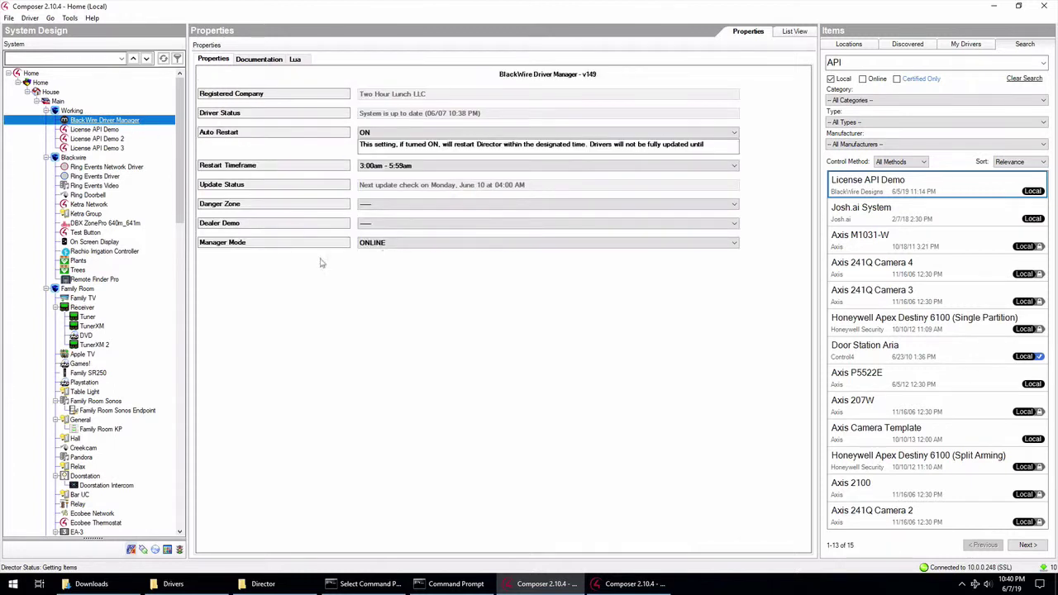
left_click(107, 130)
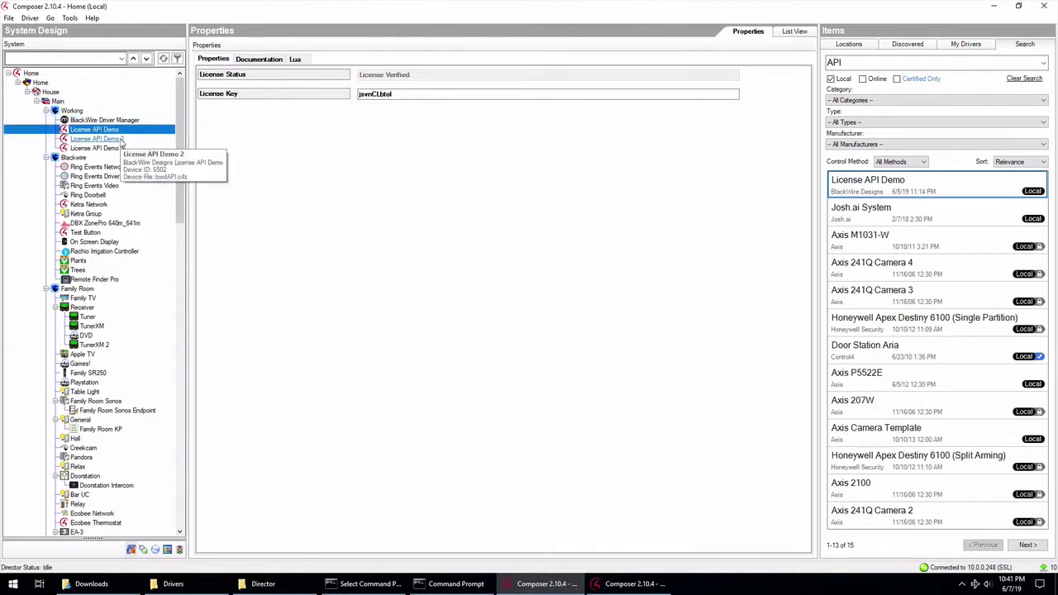
left_click(121, 139)
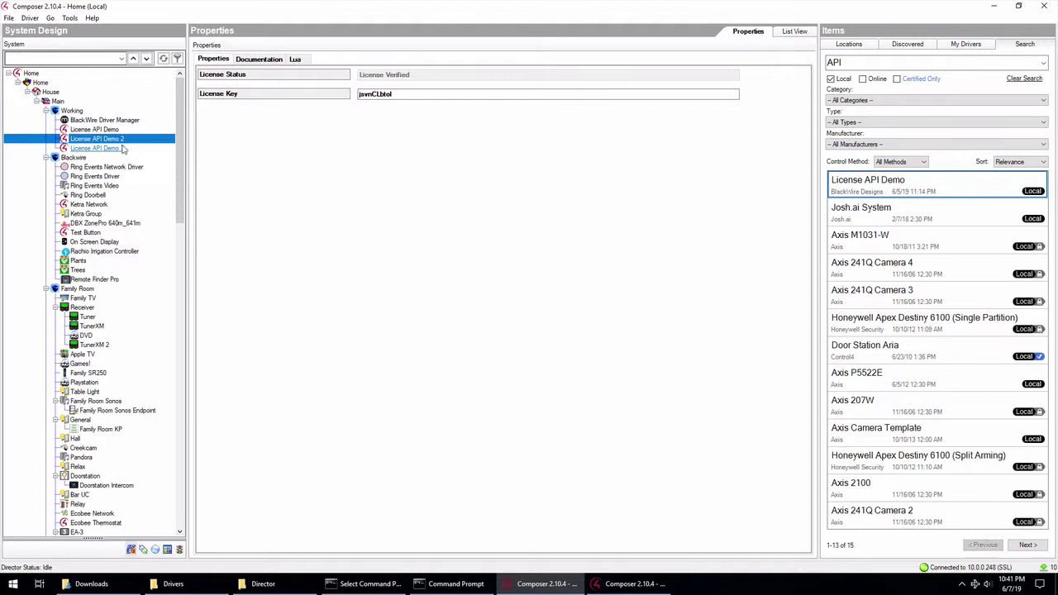
left_click(123, 148)
left_click(123, 121)
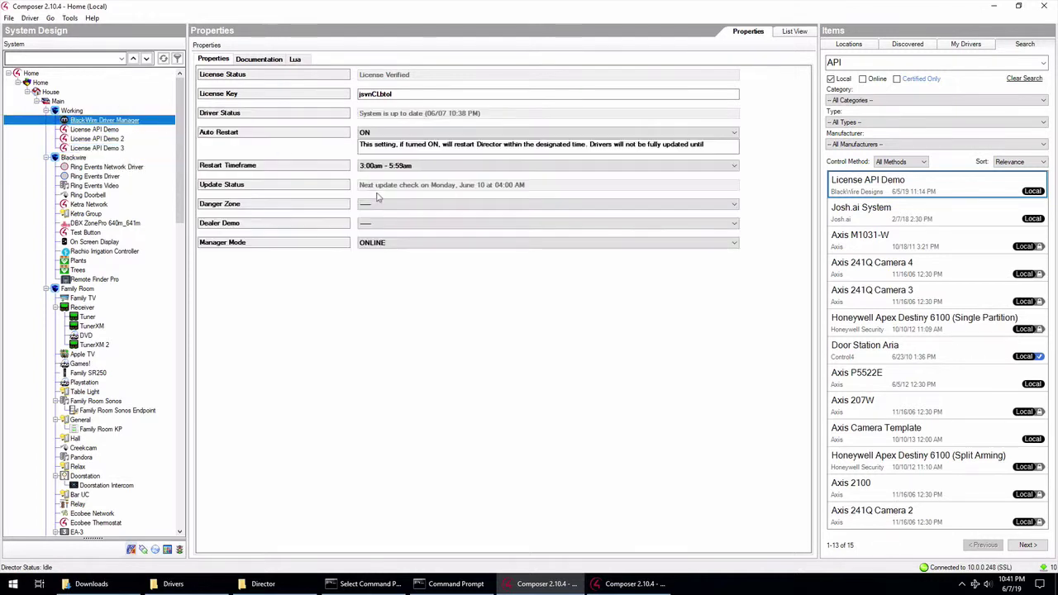
left_click(424, 207)
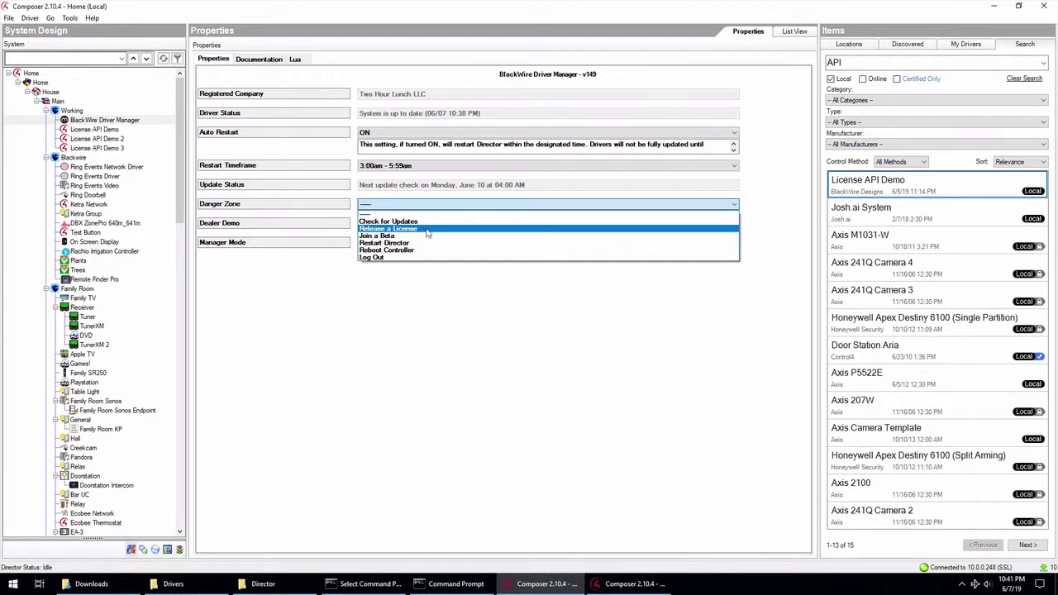
left_click(427, 230)
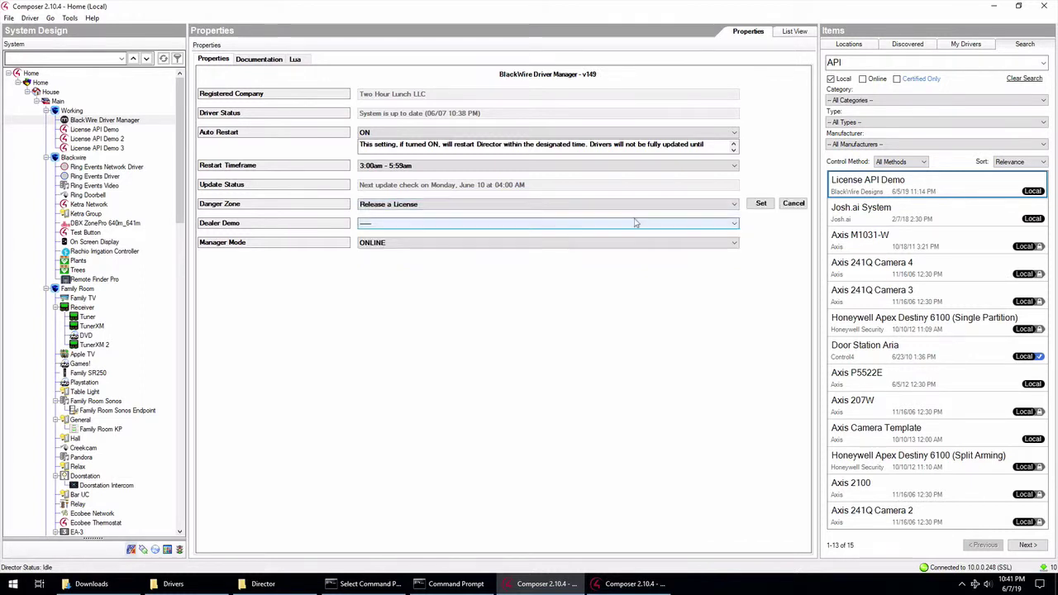
left_click(758, 204)
left_click(674, 222)
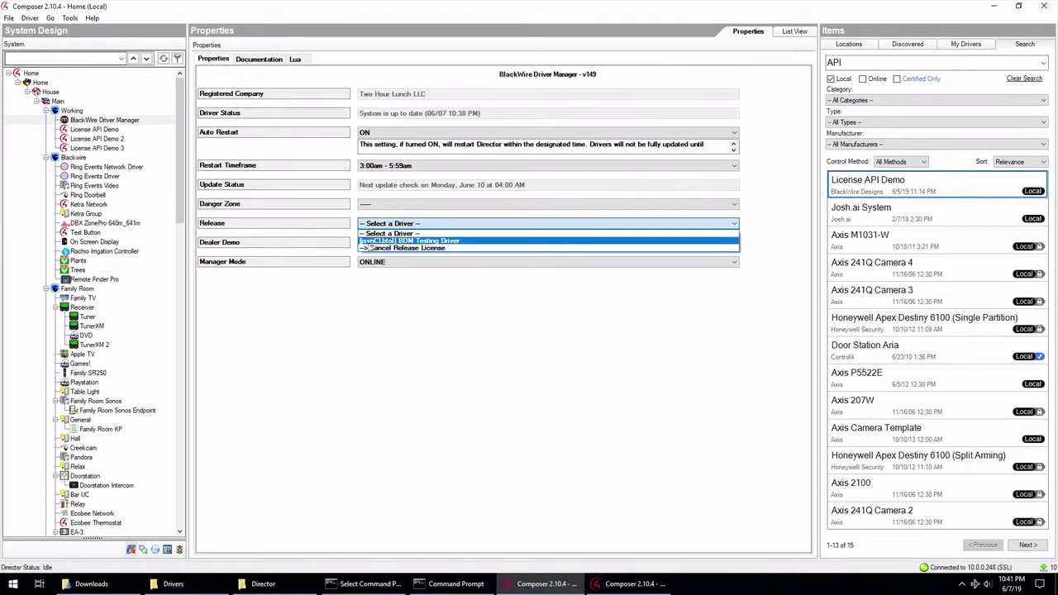
left_click(478, 248)
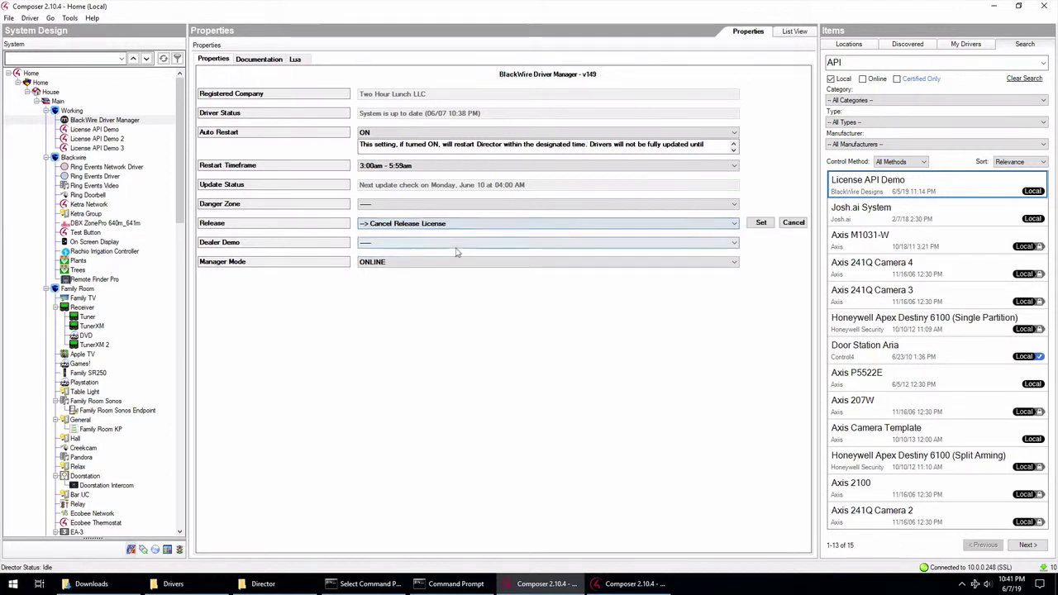
left_click(760, 224)
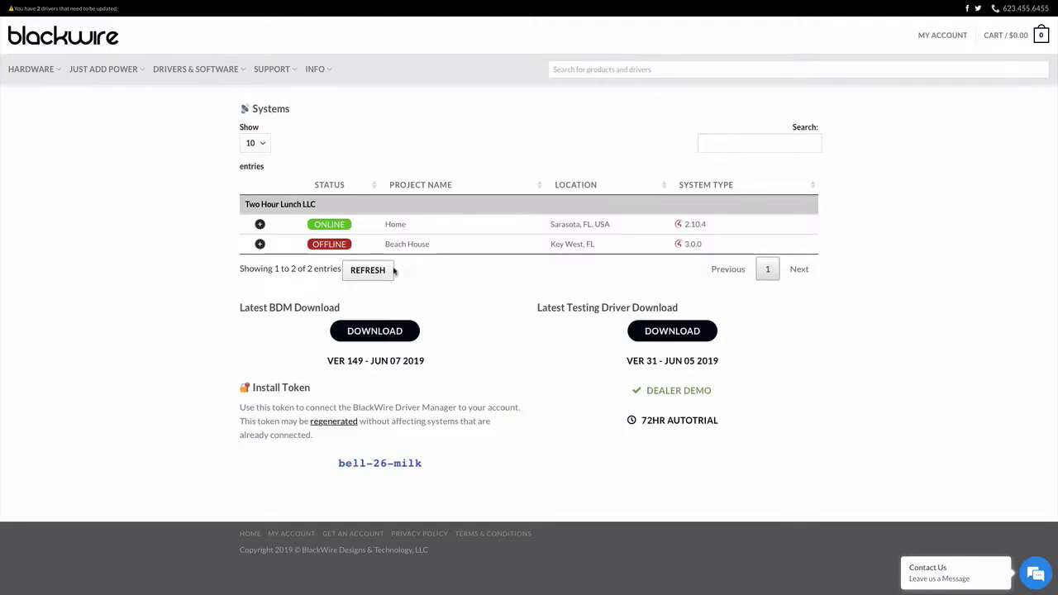
Step: Expand Home, try Release License on the BDM Testing Driver, then collapse and re-expand the row
left_click(260, 225)
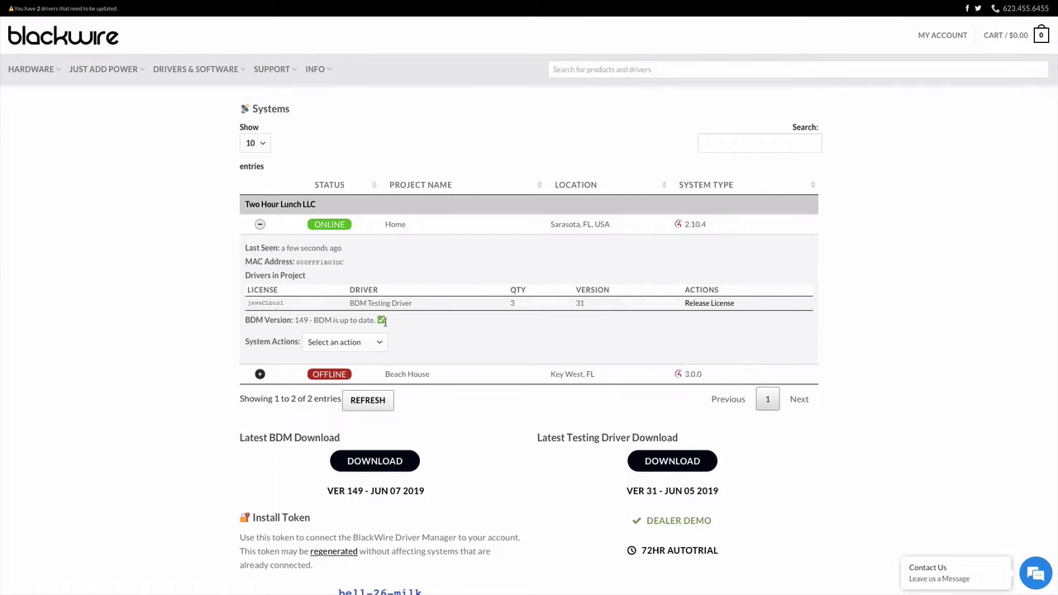
left_click(708, 308)
left_click(259, 224)
left_click(259, 225)
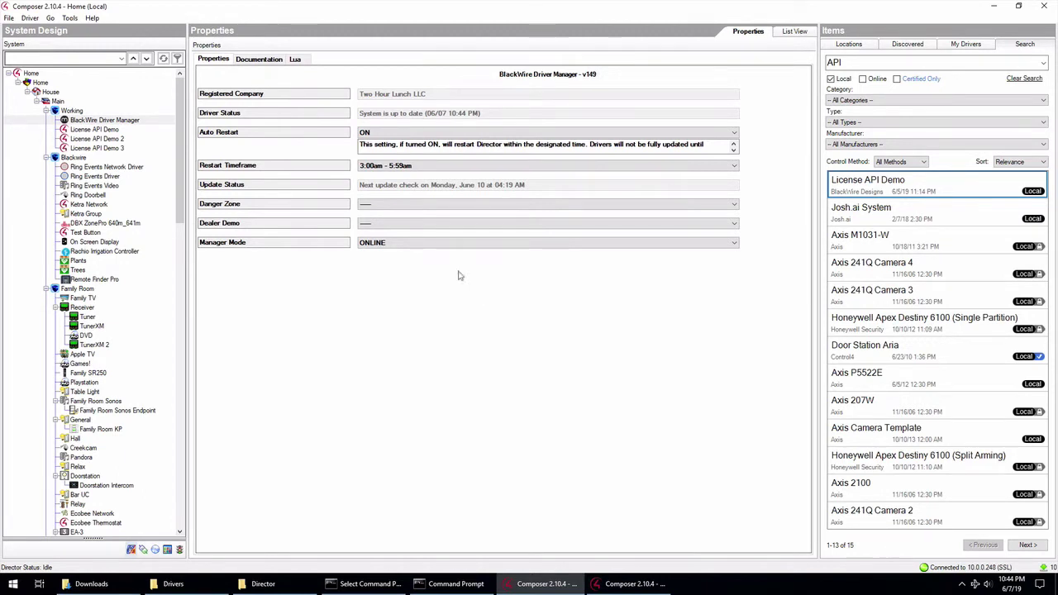
Step: Set Dealer Demo to 'Check-in system for Showroom Demo Licenses'
left_click(381, 224)
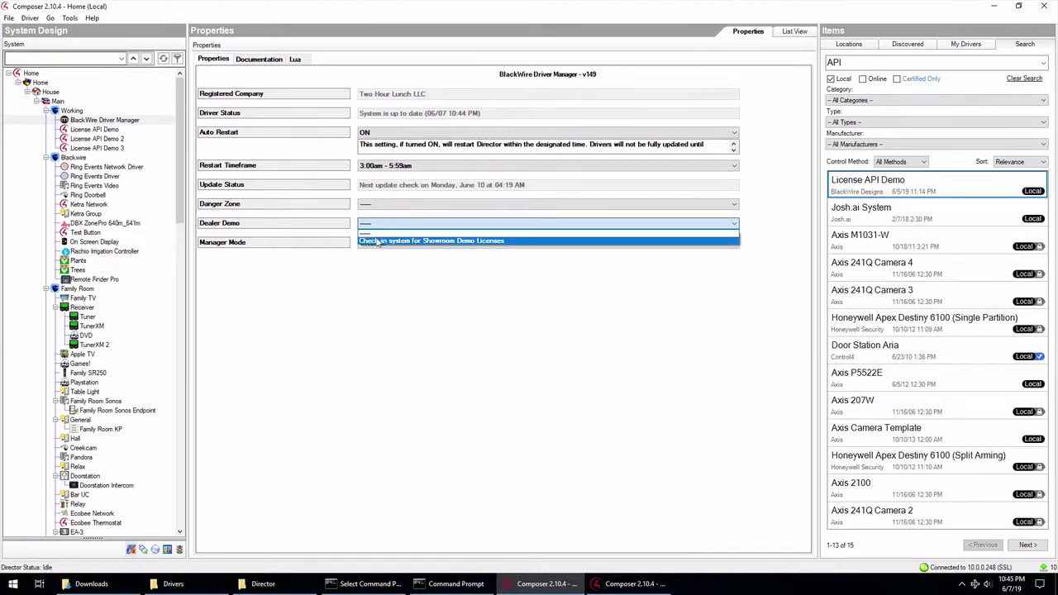
left_click(467, 281)
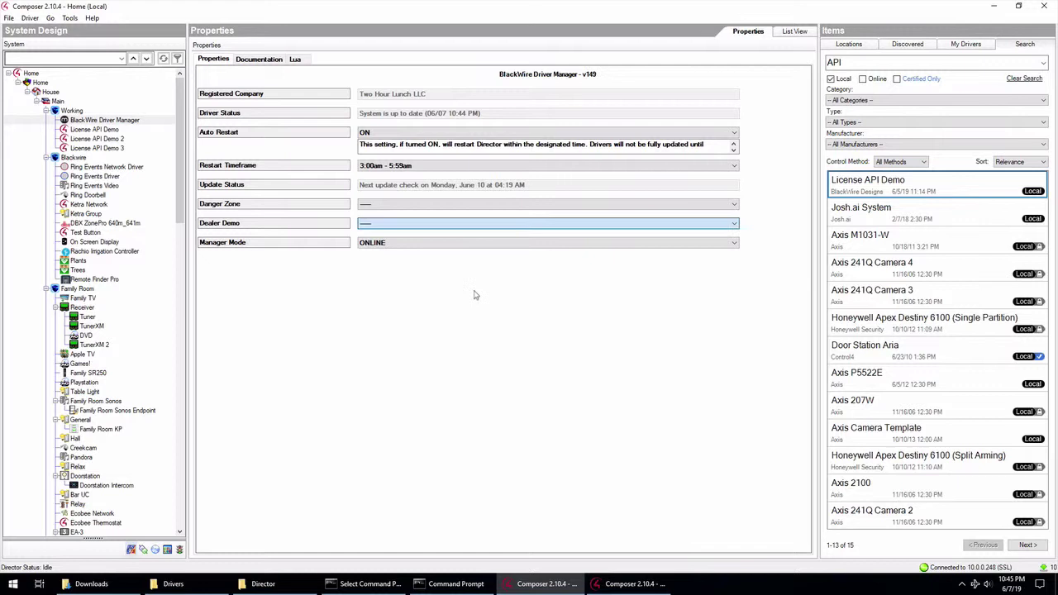
left_click(628, 223)
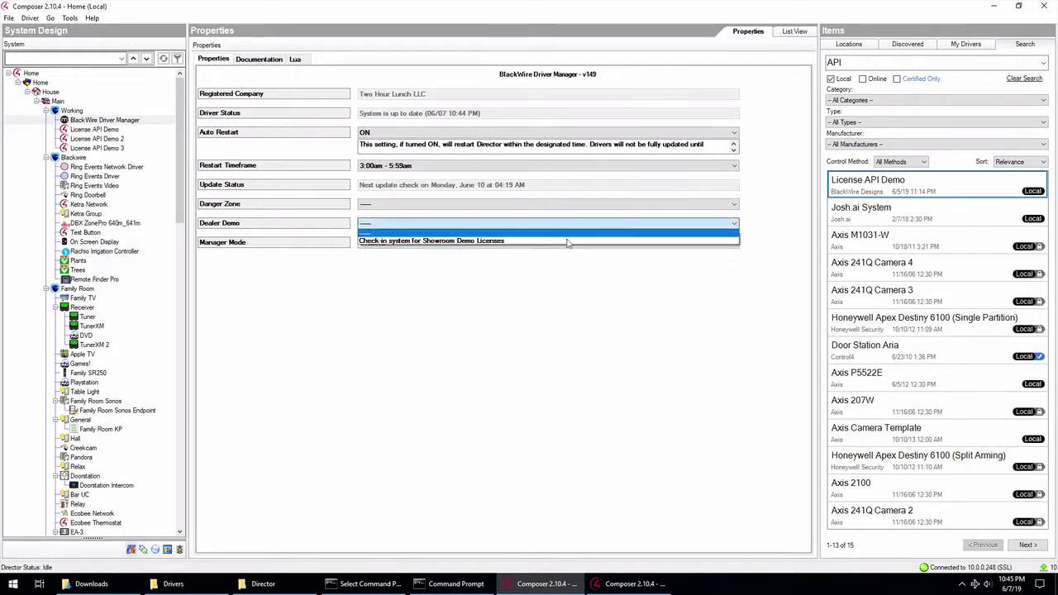
left_click(551, 243)
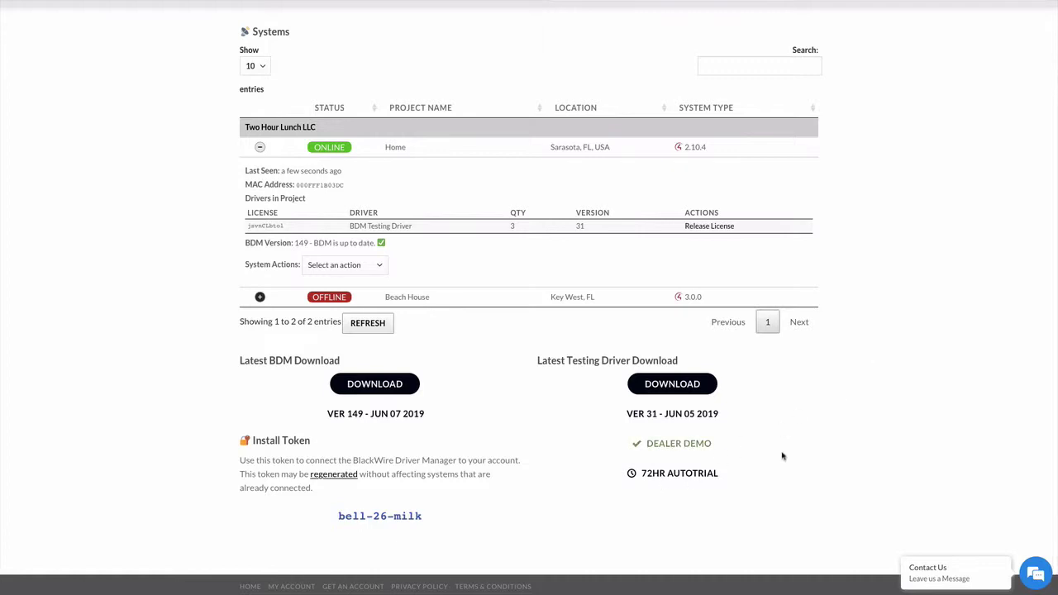
Step: Go to MY ACCOUNT > Showroom Demo License and begin entering the MAC address '000'
scroll(917, 106, "up", 1)
mouse_move(940, 41)
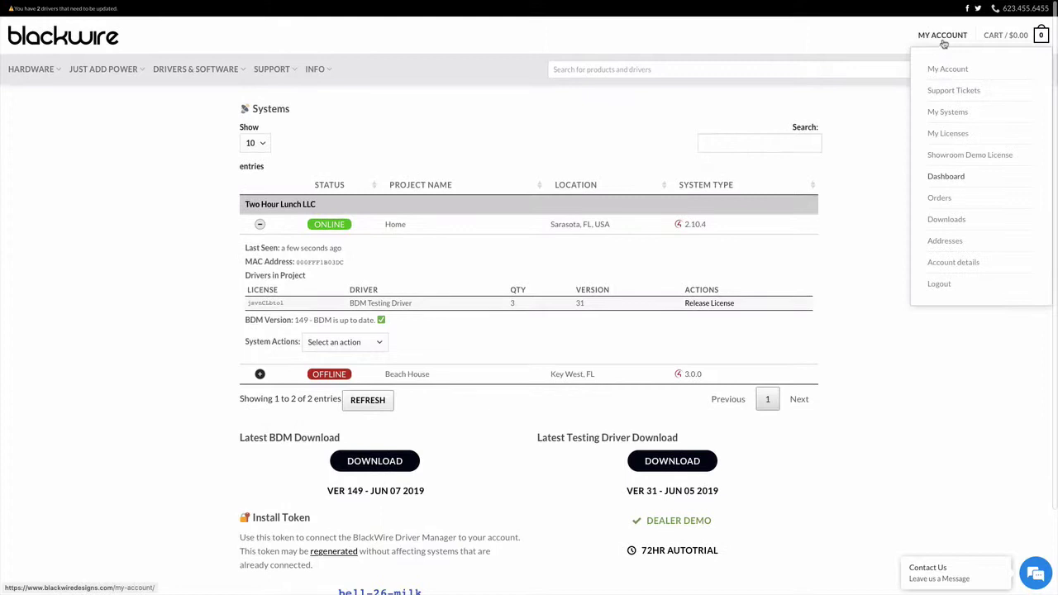
left_click(964, 161)
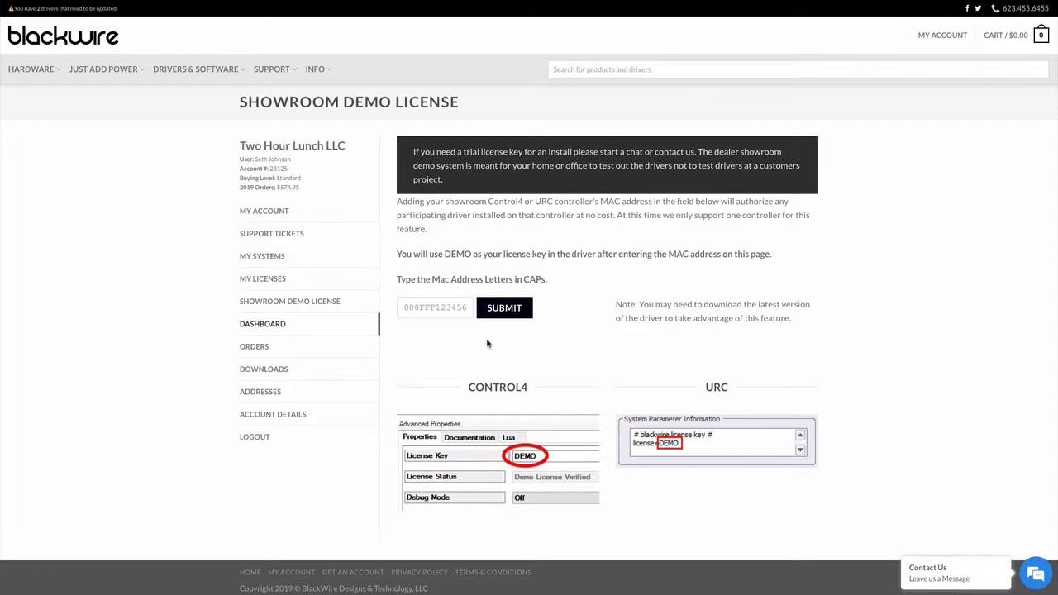
left_click(419, 308)
type("000")
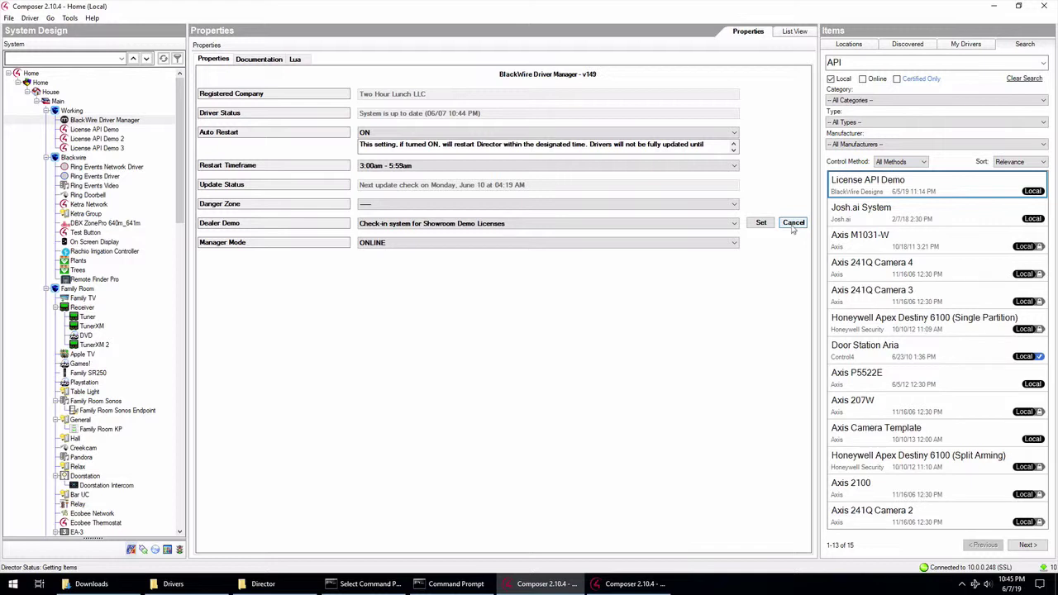
Step: Cancel the pending Dealer Demo change and set Manager Mode to STANDBY
left_click(792, 228)
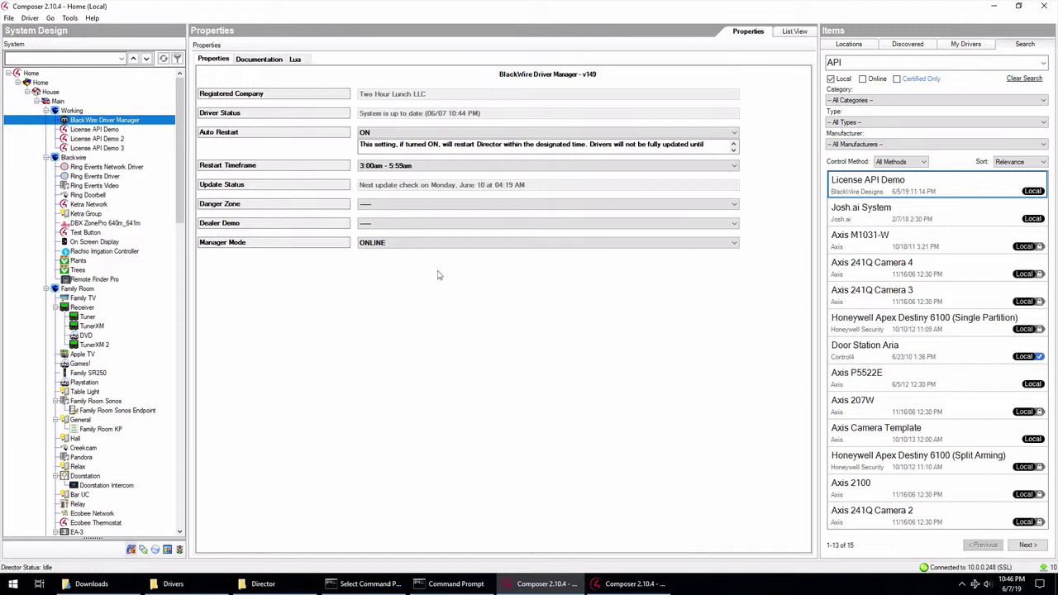
left_click(388, 245)
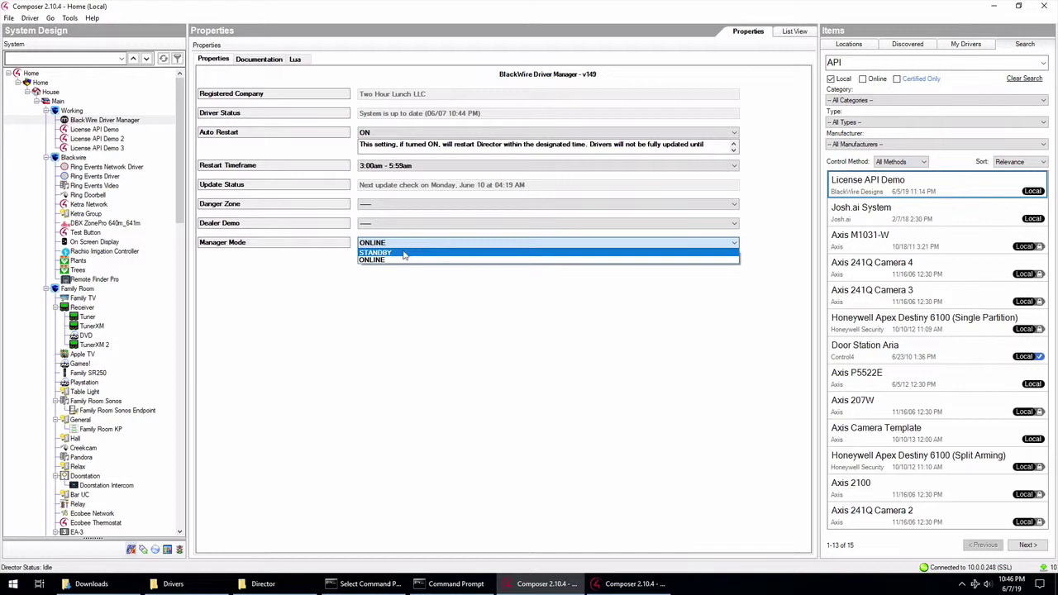
left_click(404, 253)
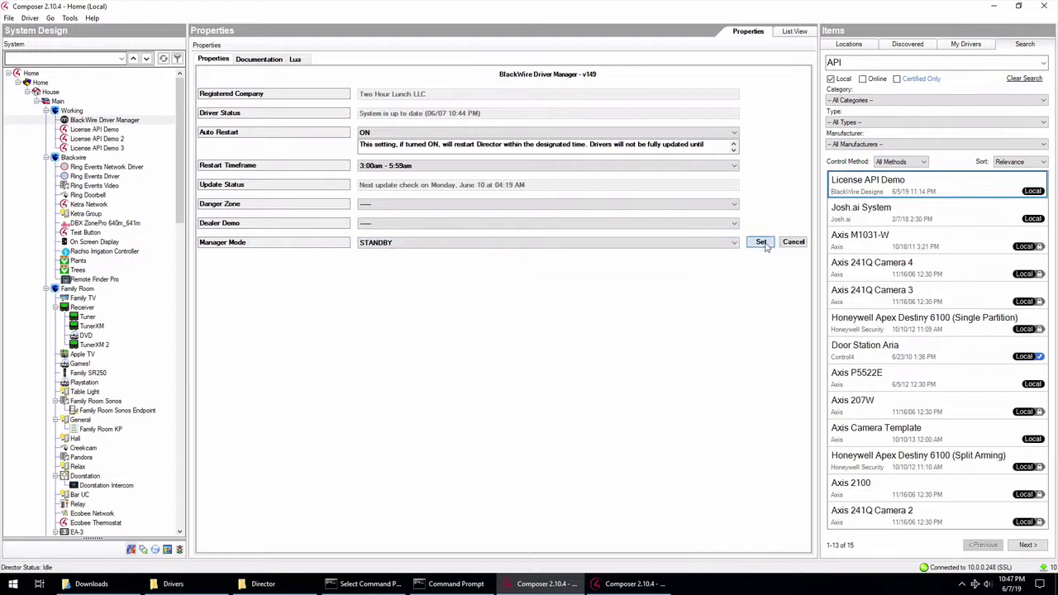
left_click(759, 241)
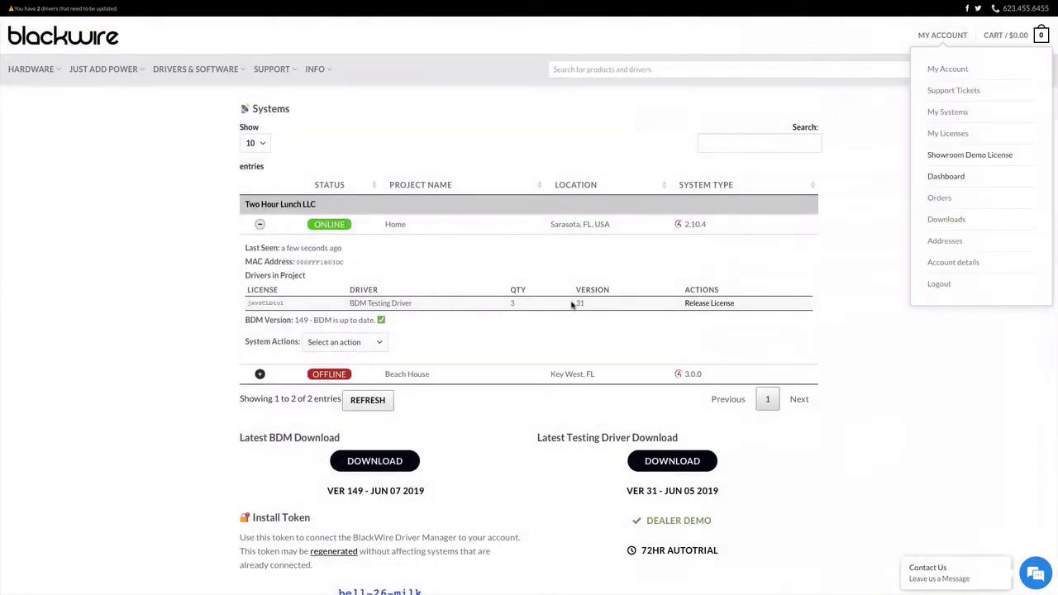
Step: Refresh the Systems list and re-expand Home to view its standby status and last-seen time
left_click(260, 225)
left_click(368, 270)
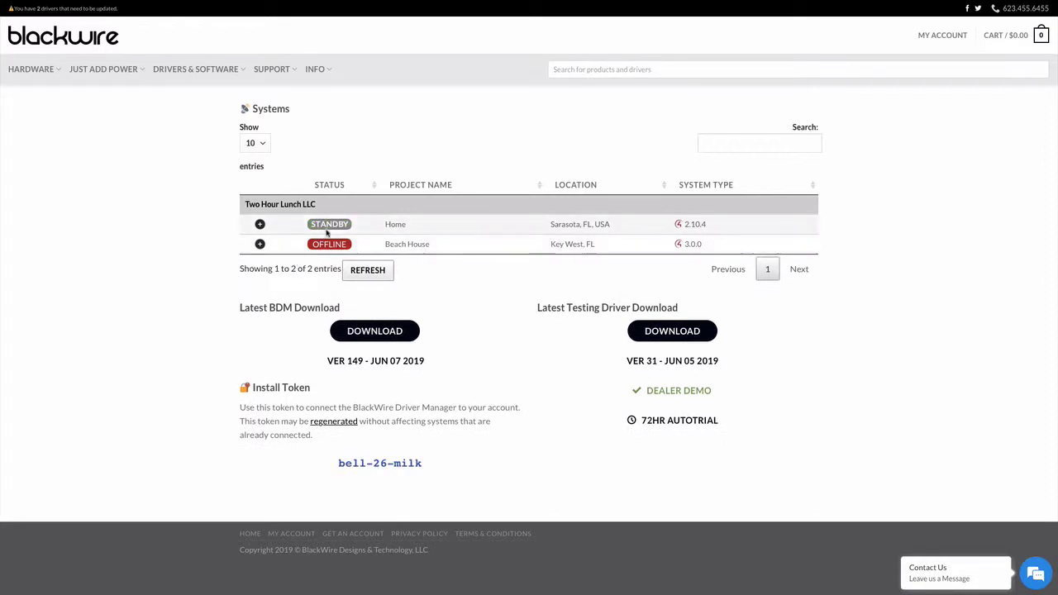
left_click(261, 225)
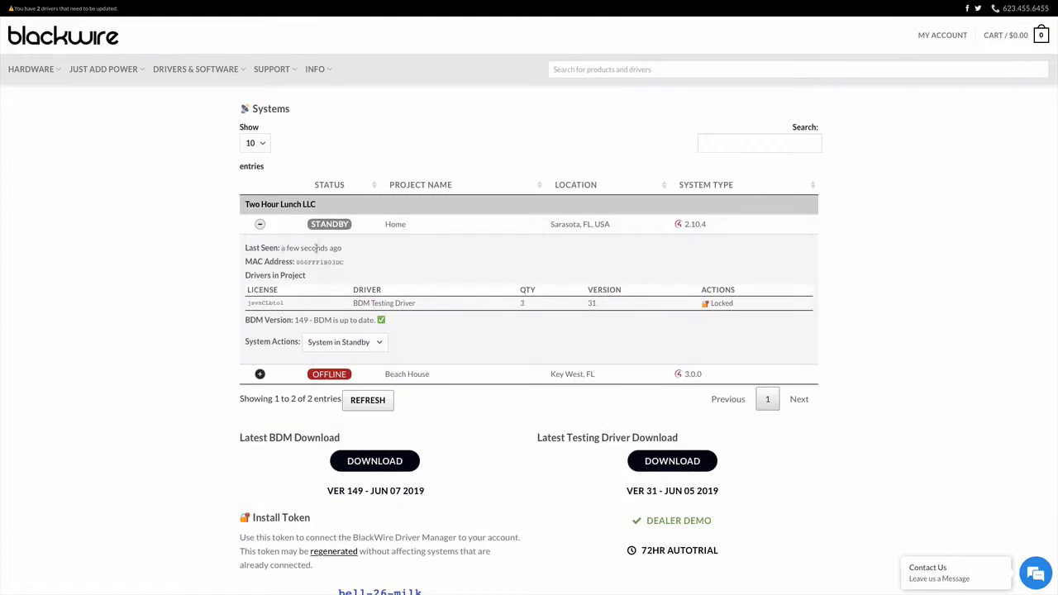
left_click_drag(281, 248, 395, 250)
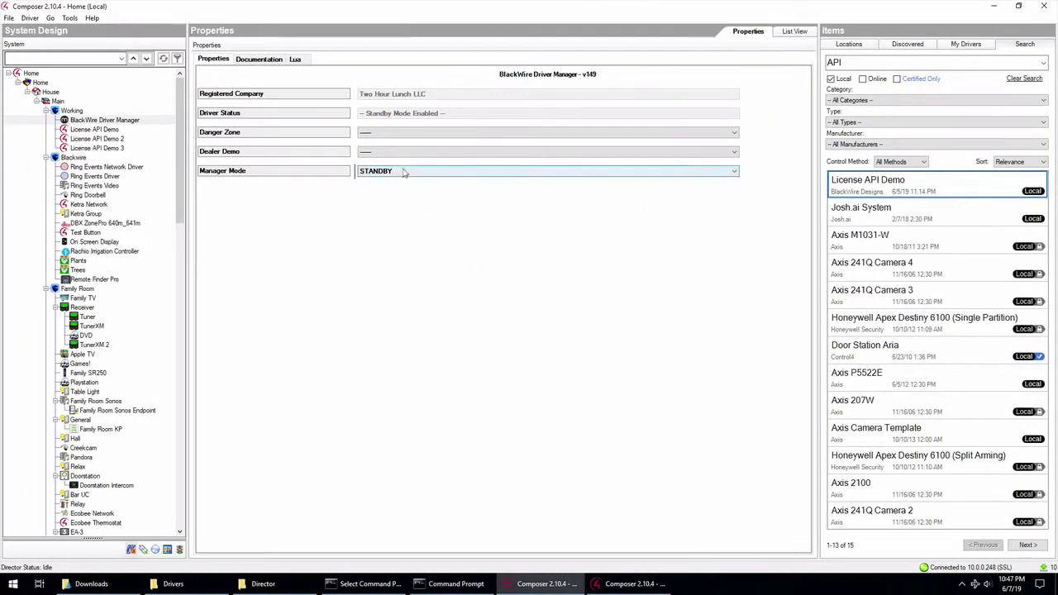
Step: Choose ONLINE in the Manager Mode dropdown and apply it with Set
left_click(406, 172)
left_click(408, 189)
left_click(759, 170)
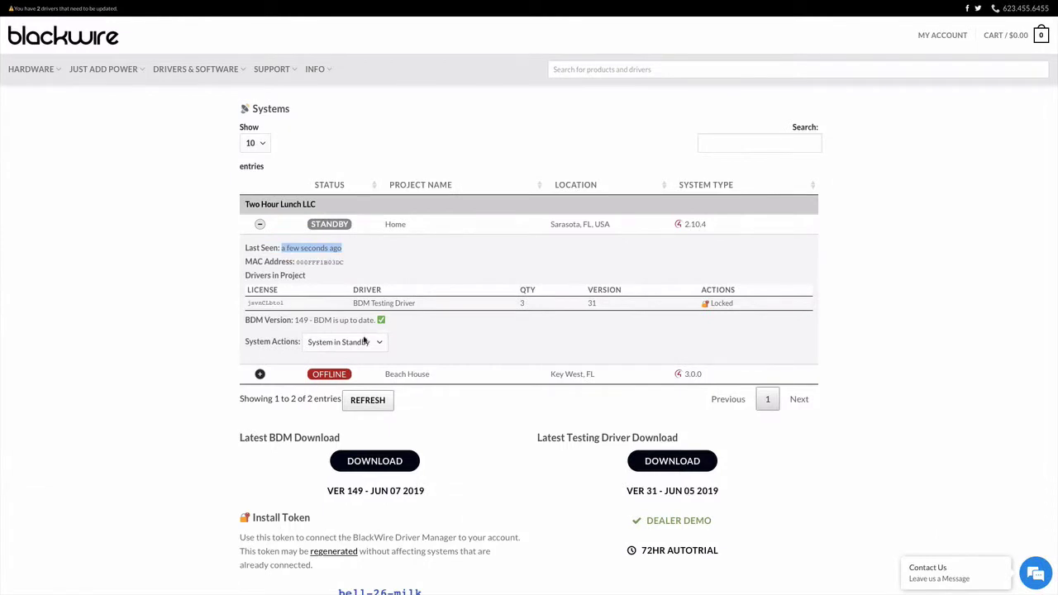
Step: Refresh the Systems list, expand Home, check System Actions without choosing, then collapse the row
left_click(374, 400)
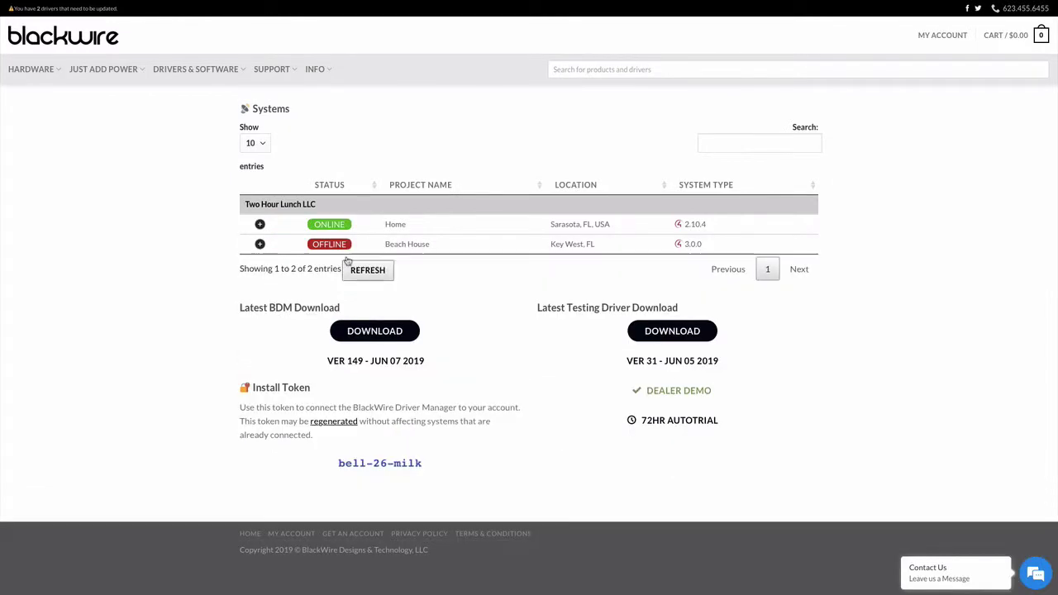
left_click(261, 225)
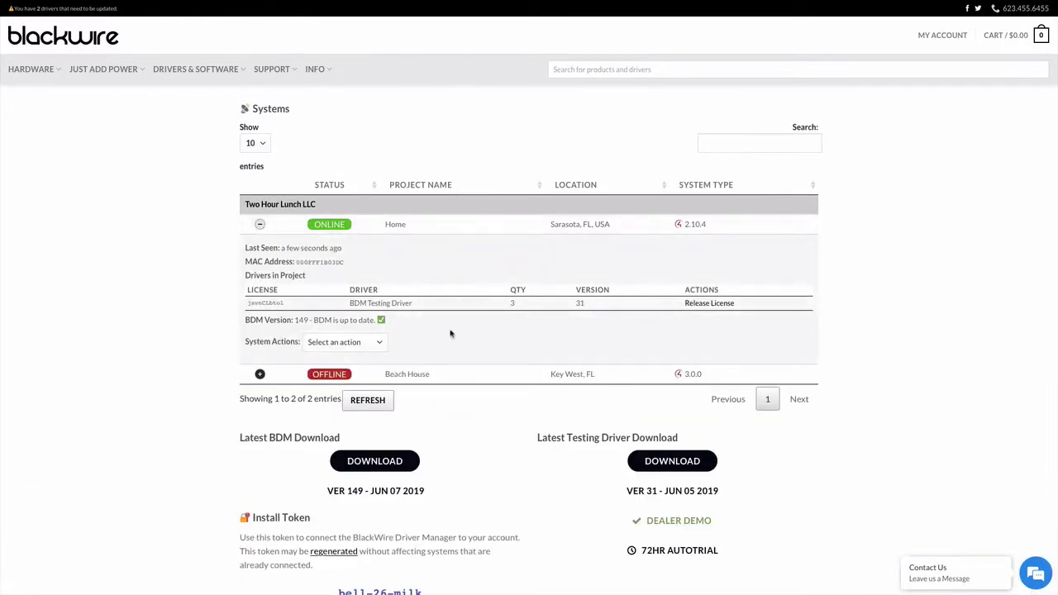
left_click(379, 344)
left_click(447, 362)
left_click(259, 225)
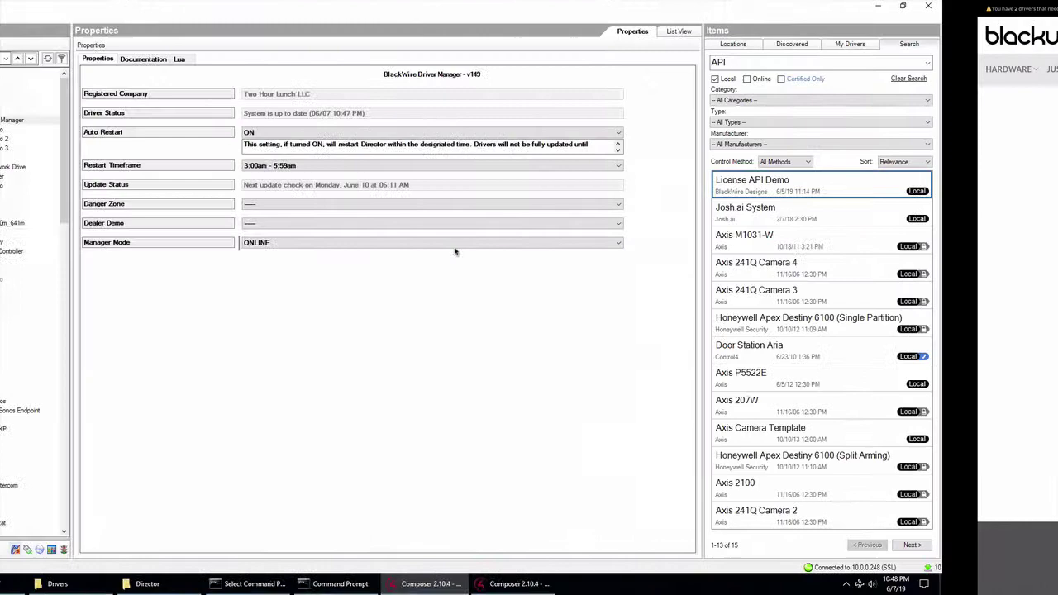
Step: Leave Manager Mode unchanged and view the BlackWire Driver Manager documentation with its Danger Zone notes
left_click(379, 244)
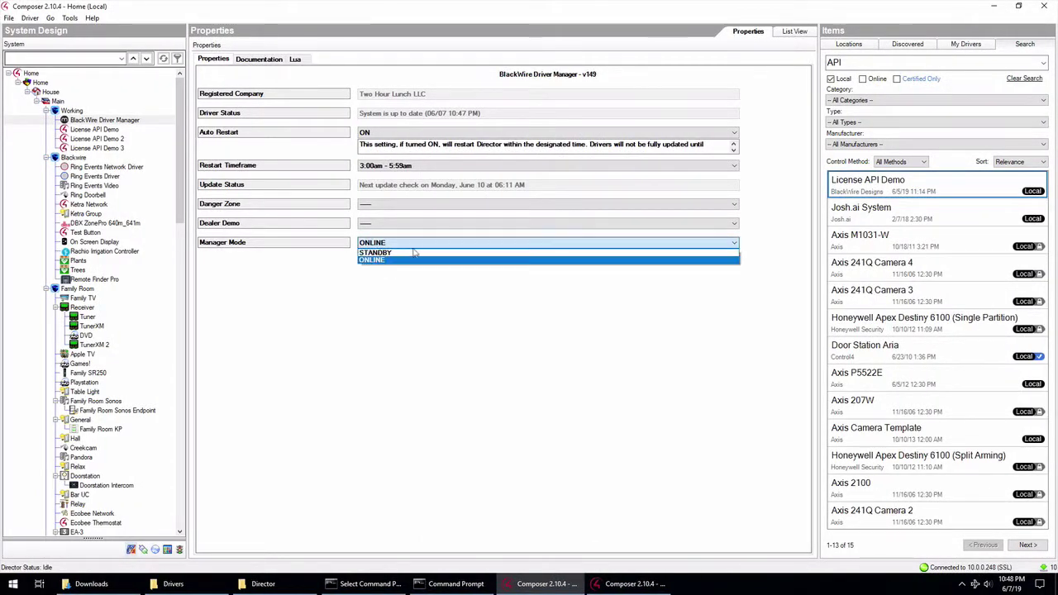
left_click(393, 320)
left_click(259, 59)
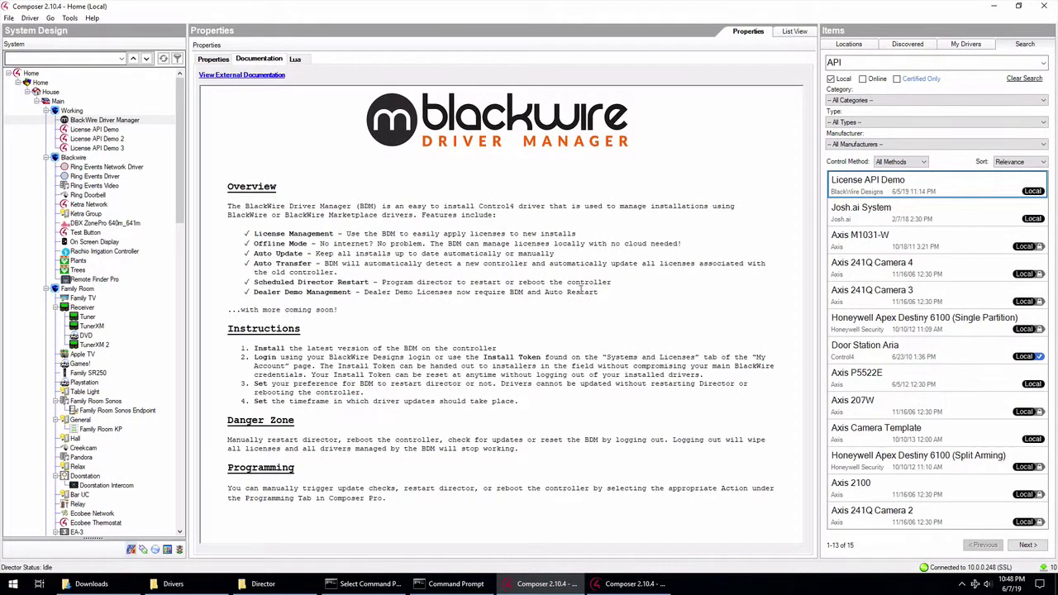